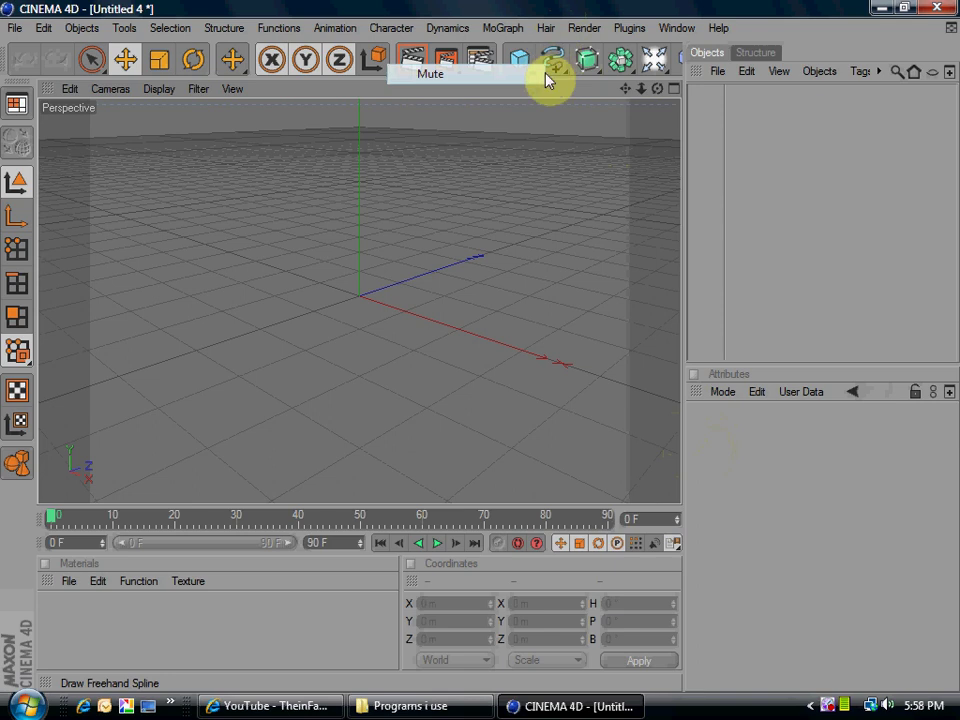
# Add a text spline to the scene and change its text to "Tutorial"
pyautogui.click(550, 68)
pyautogui.moveTo(550, 68); pyautogui.dragTo(803, 210)
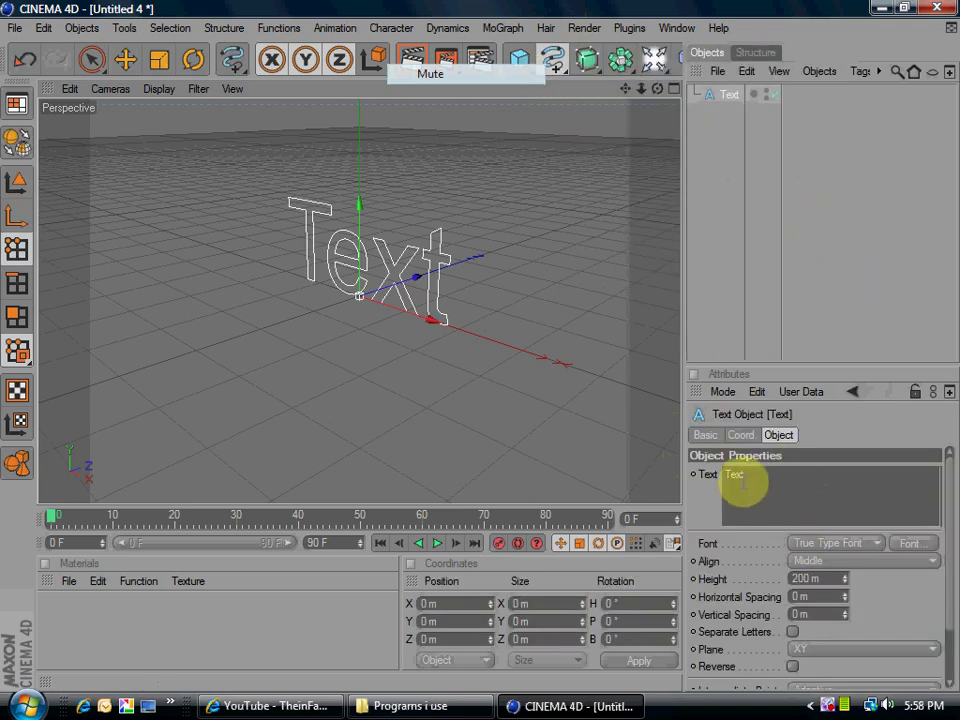
pyautogui.moveTo(771, 480); pyautogui.dragTo(680, 478)
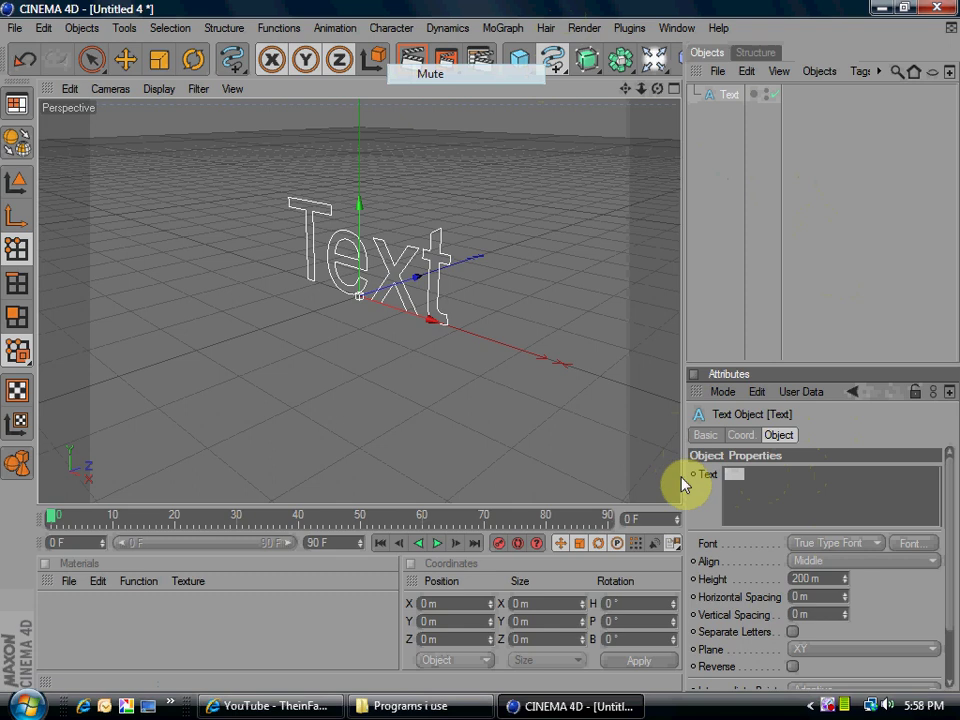
pyautogui.write('Tutorial')
pyautogui.click(720, 532)
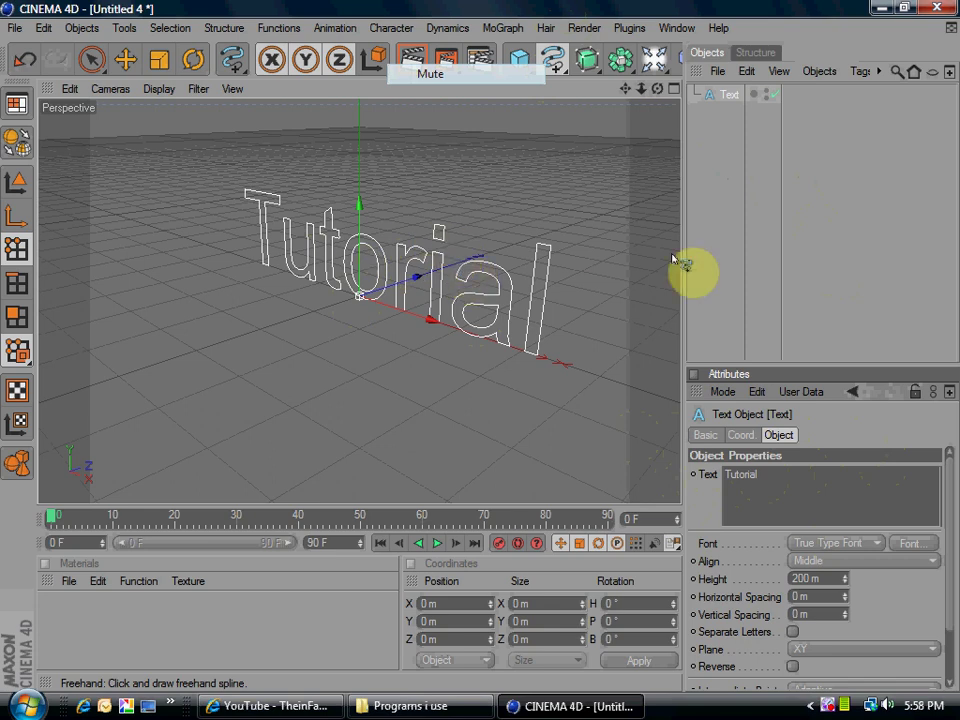
# Set the text spline's font to Arial Black, Bold, size 72
pyautogui.click(911, 546)
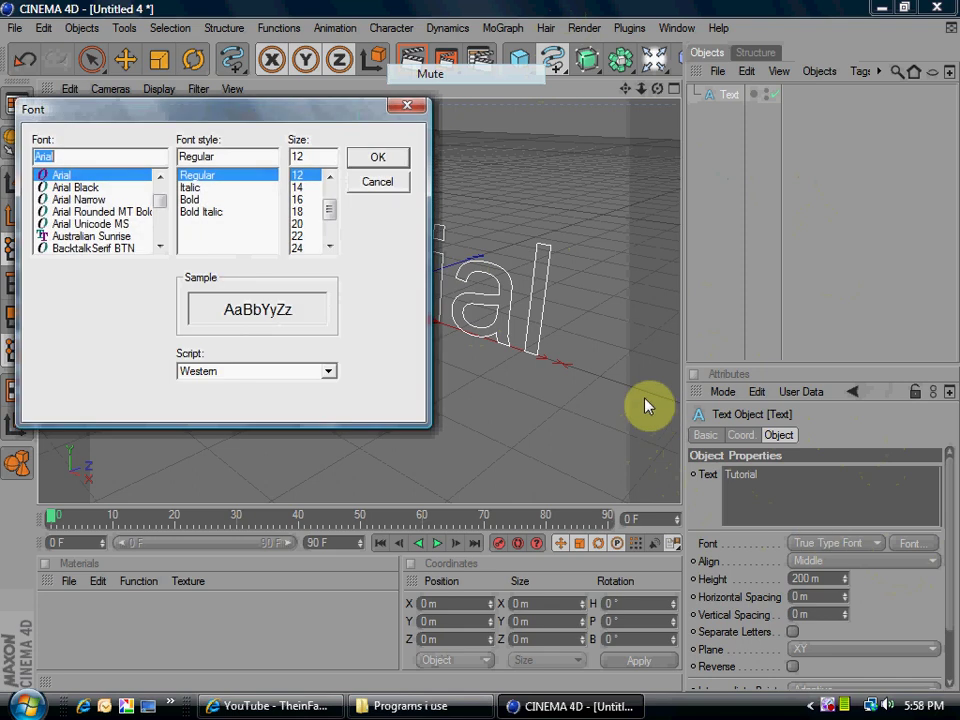
pyautogui.click(102, 188)
pyautogui.click(326, 221)
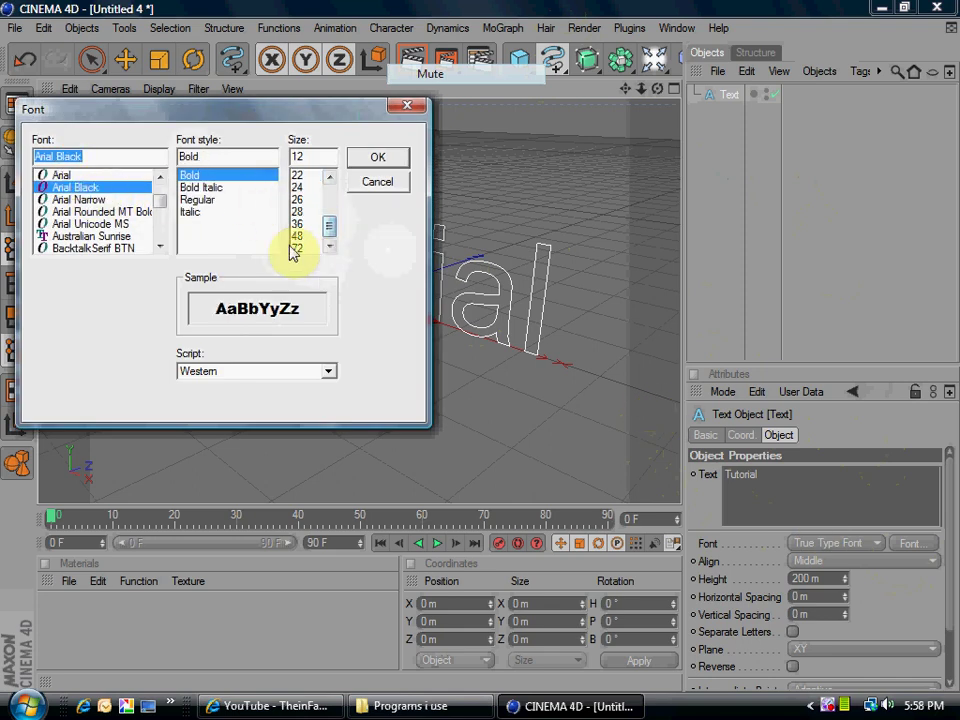
pyautogui.click(298, 248)
pyautogui.click(377, 158)
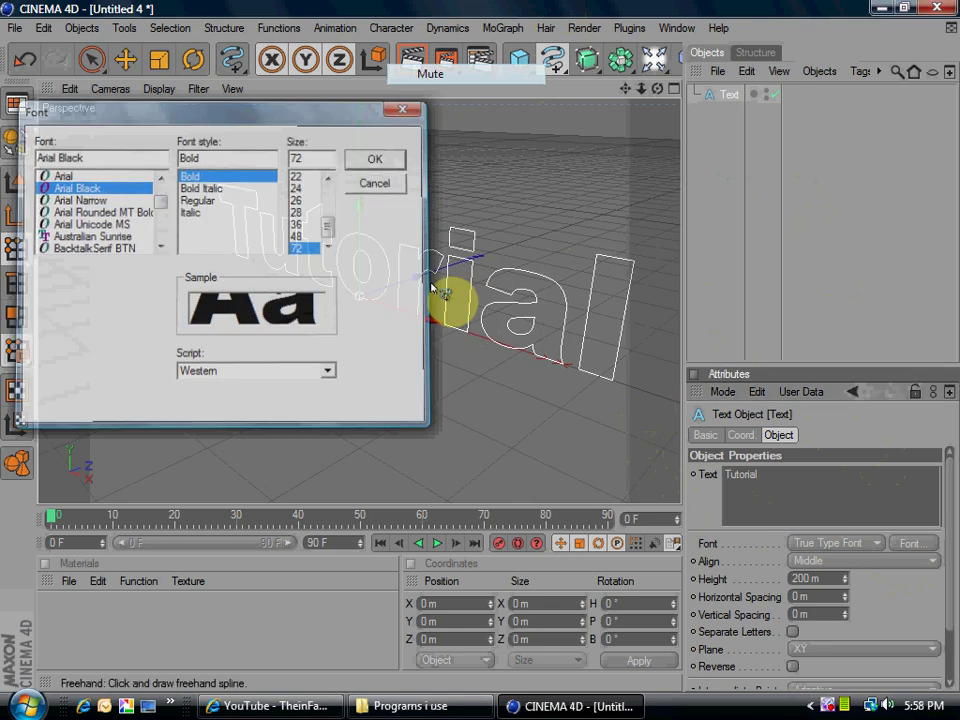
pyautogui.moveTo(477, 392); pyautogui.dragTo(438, 393)
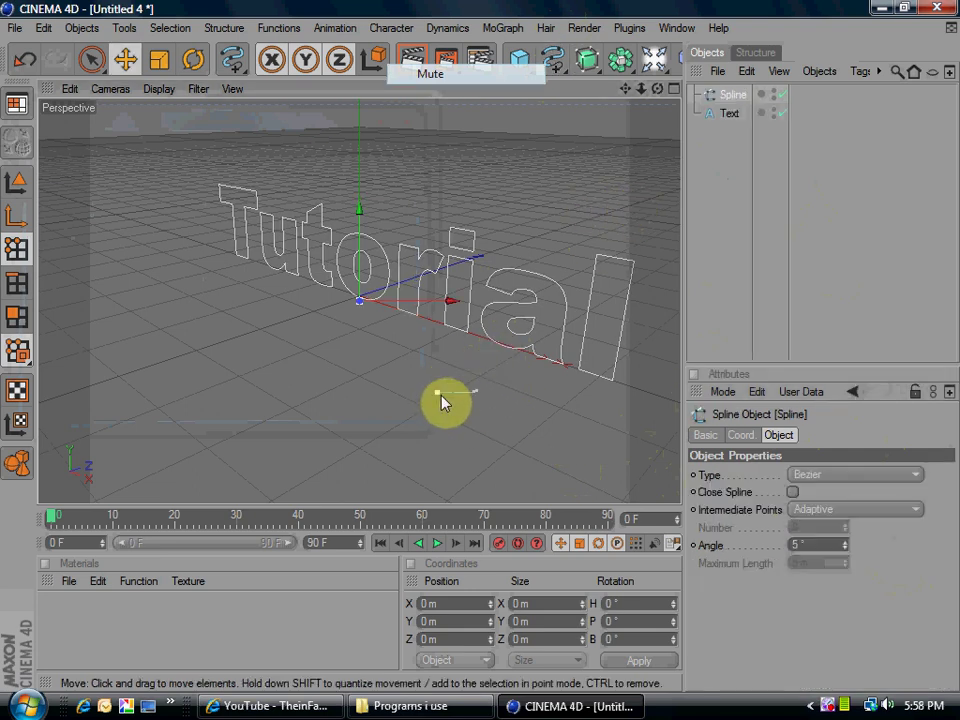
pyautogui.rightClick(729, 96)
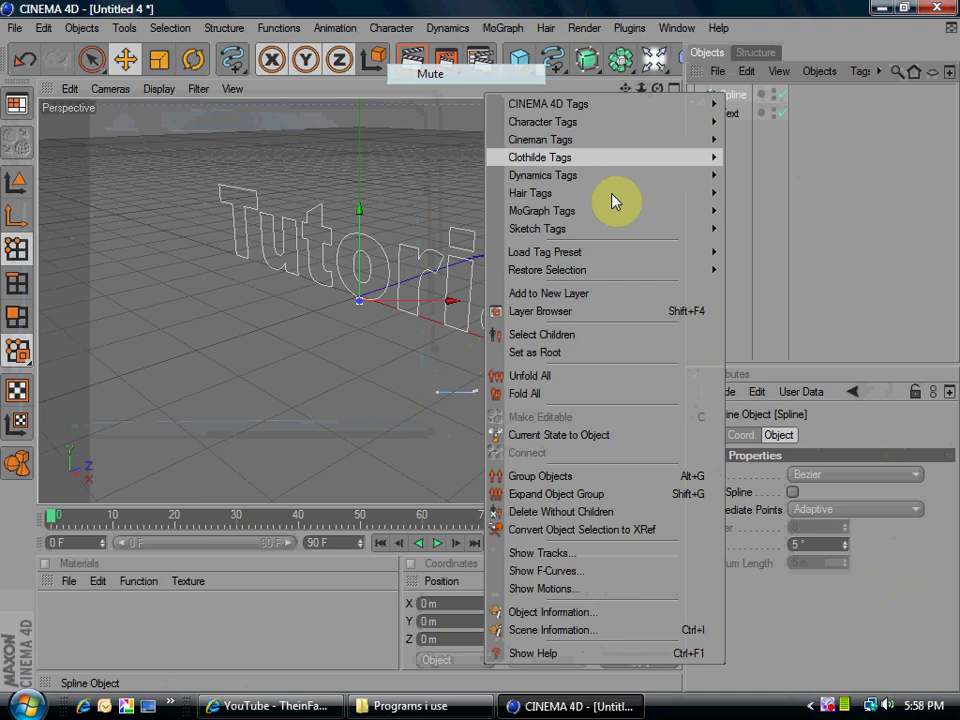
pyautogui.click(543, 512)
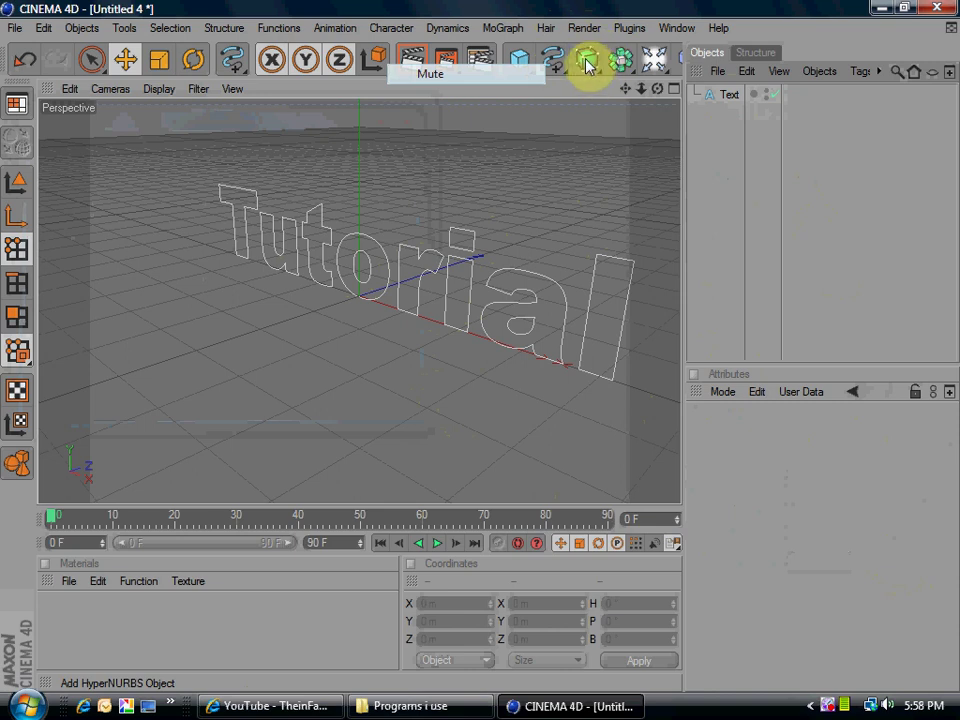
# Add an Extrude NURBS object and make the text spline its child so the lettering is extruded
pyautogui.moveTo(587, 66); pyautogui.dragTo(786, 93)
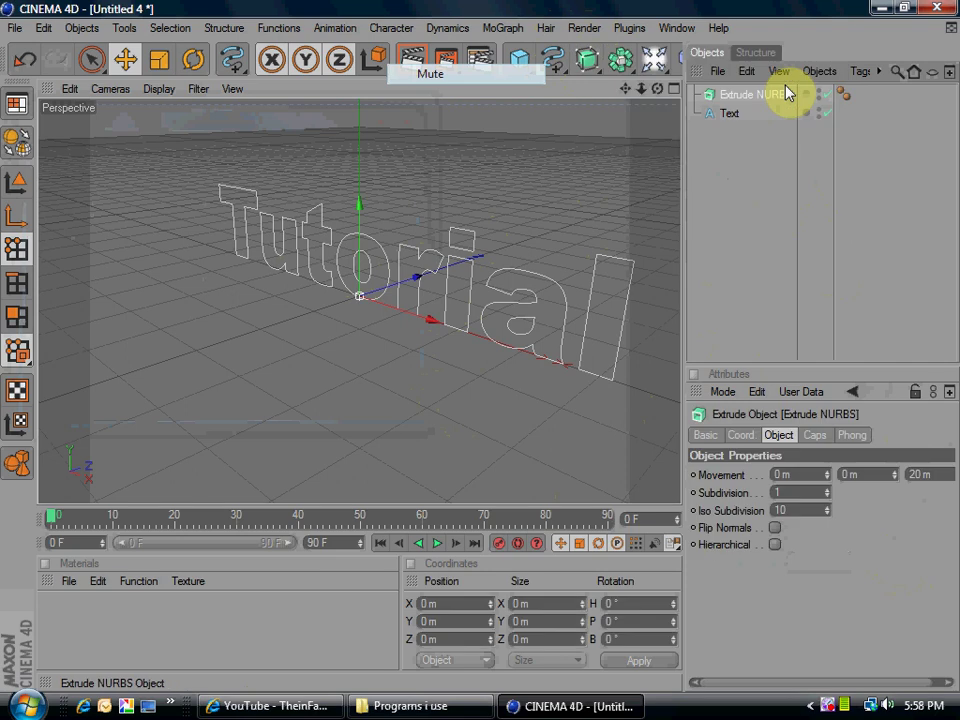
pyautogui.doubleClick(732, 114)
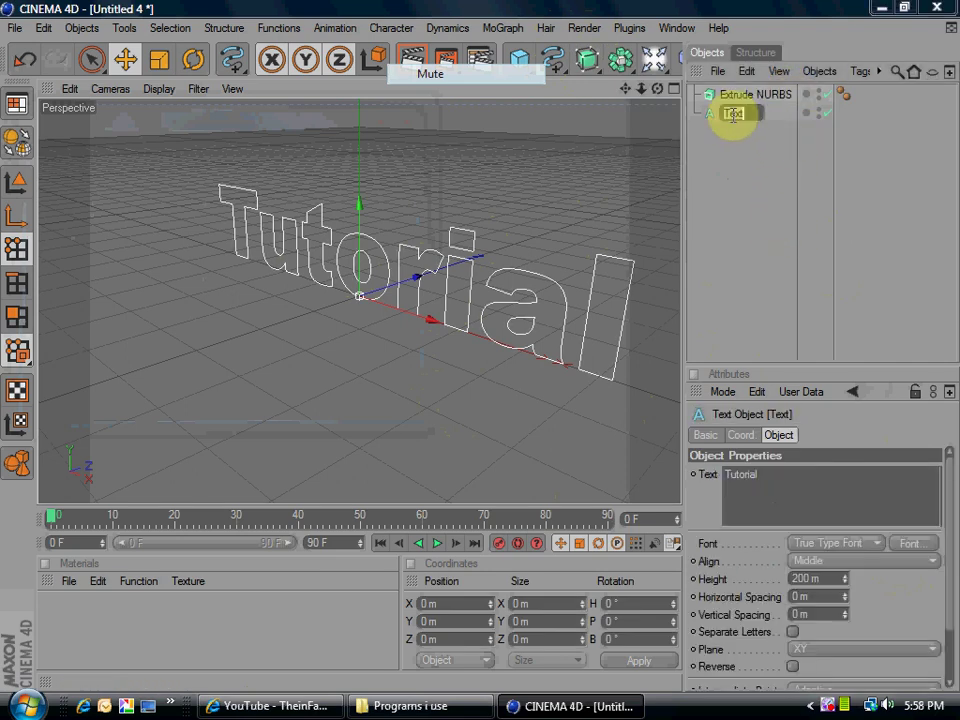
pyautogui.click(734, 166)
pyautogui.doubleClick(730, 119)
pyautogui.click(749, 143)
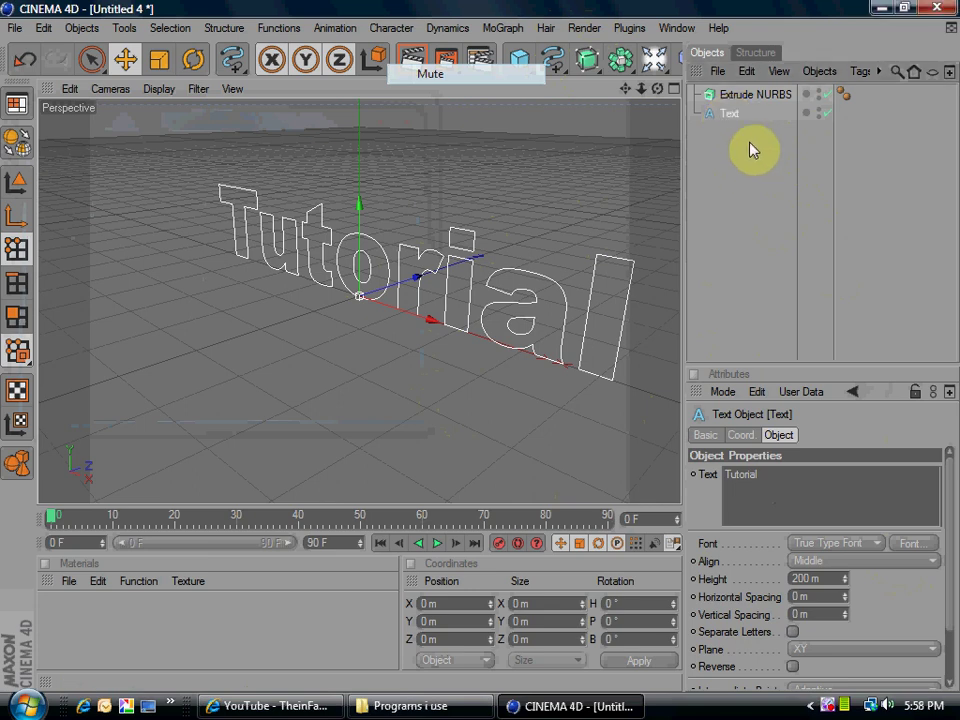
pyautogui.moveTo(742, 120); pyautogui.dragTo(742, 103)
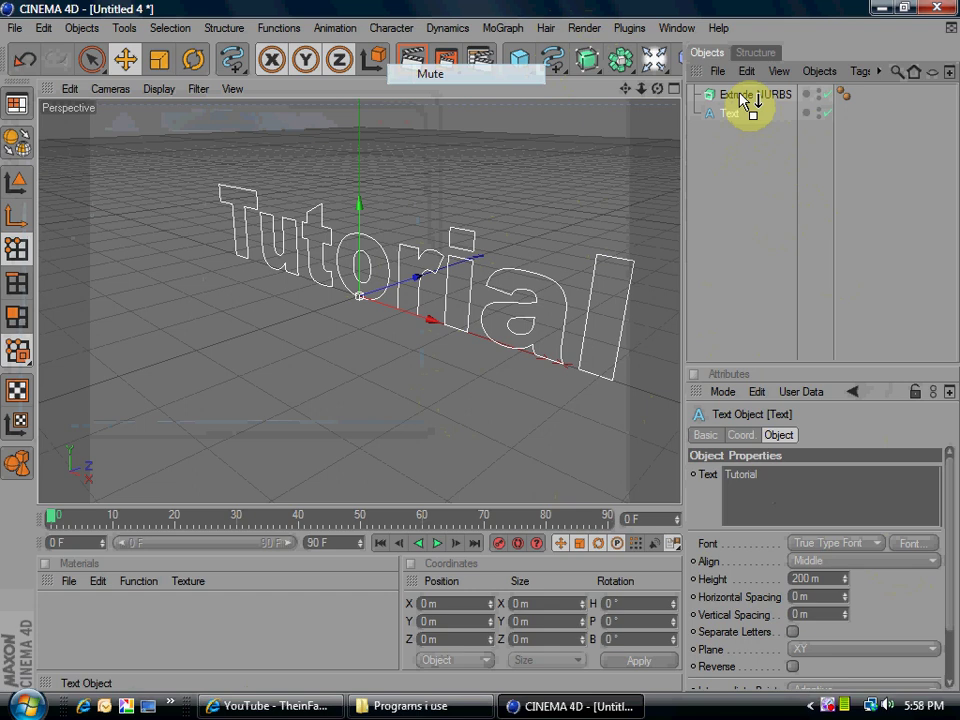
pyautogui.moveTo(741, 100); pyautogui.dragTo(739, 103)
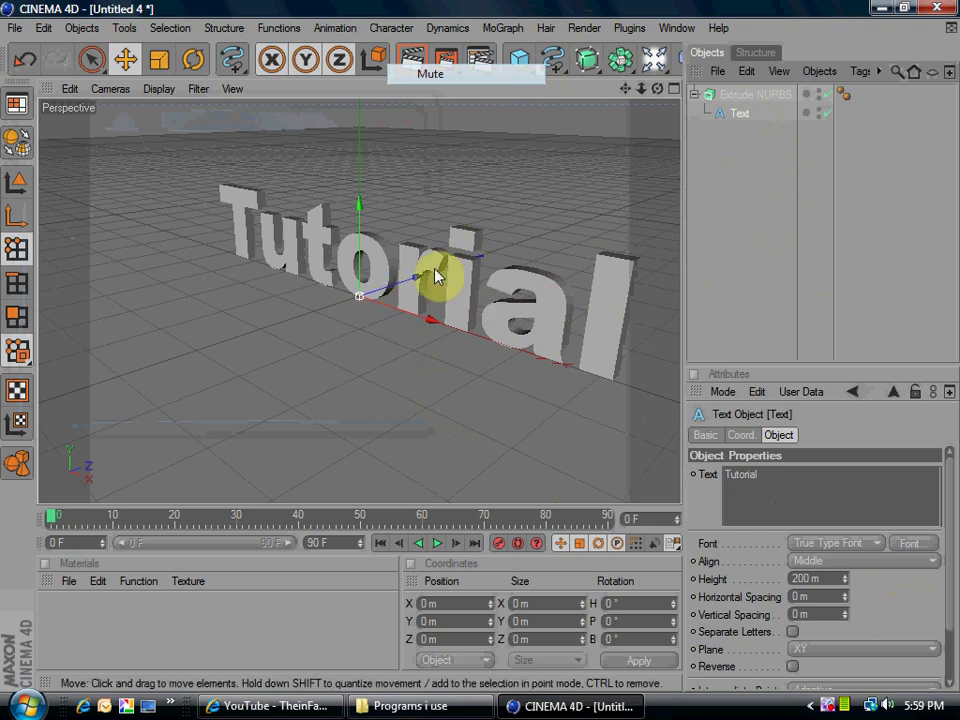
pyautogui.click(758, 172)
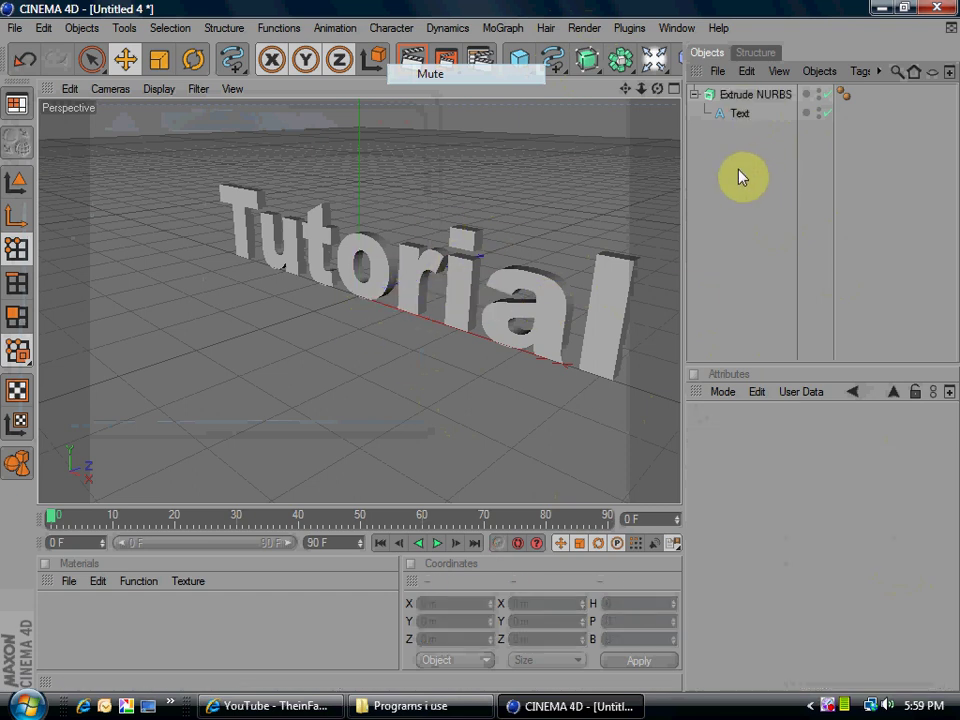
# Duplicate the Extrude NURBS together with its text by copy and paste, and collapse both hierarchies
pyautogui.moveTo(714, 141); pyautogui.dragTo(770, 100)
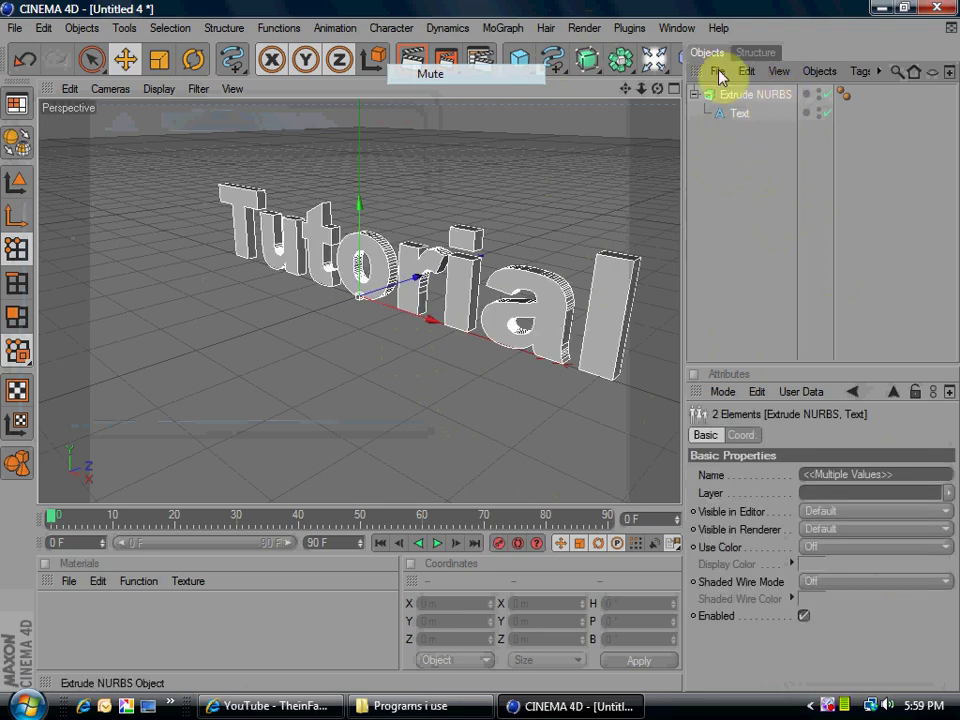
pyautogui.click(755, 80)
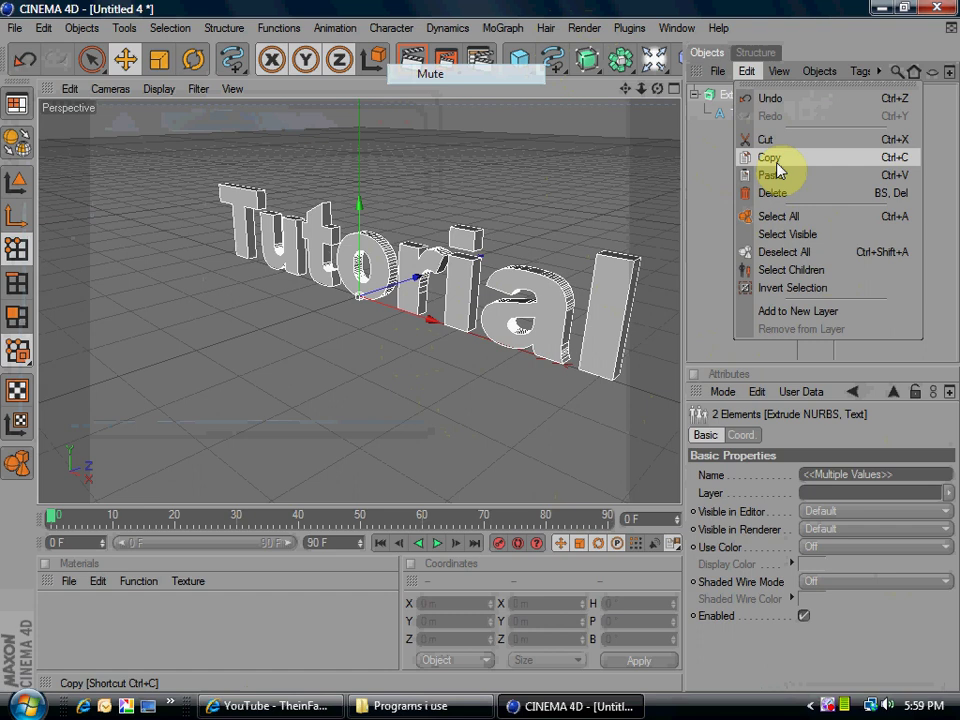
pyautogui.click(777, 157)
pyautogui.click(746, 72)
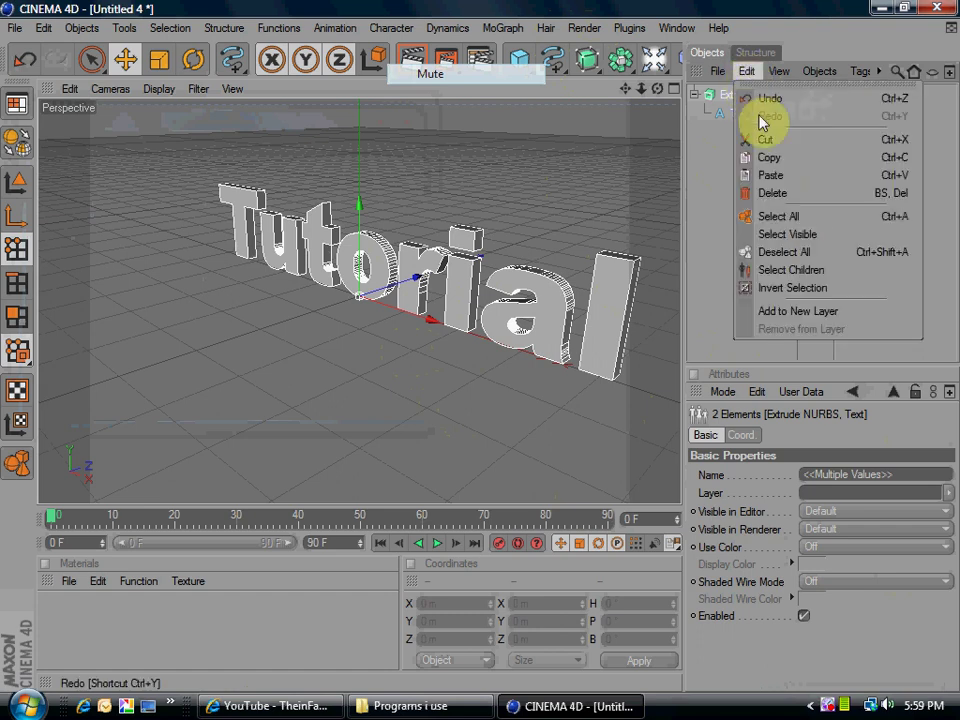
pyautogui.click(775, 177)
pyautogui.click(743, 189)
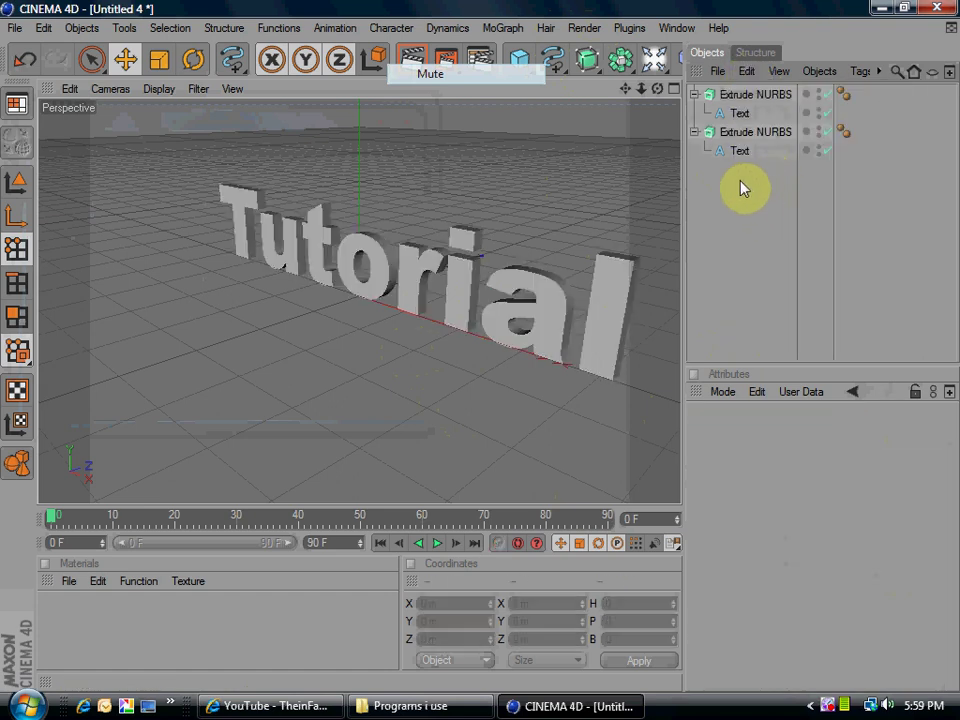
pyautogui.click(694, 132)
pyautogui.click(694, 94)
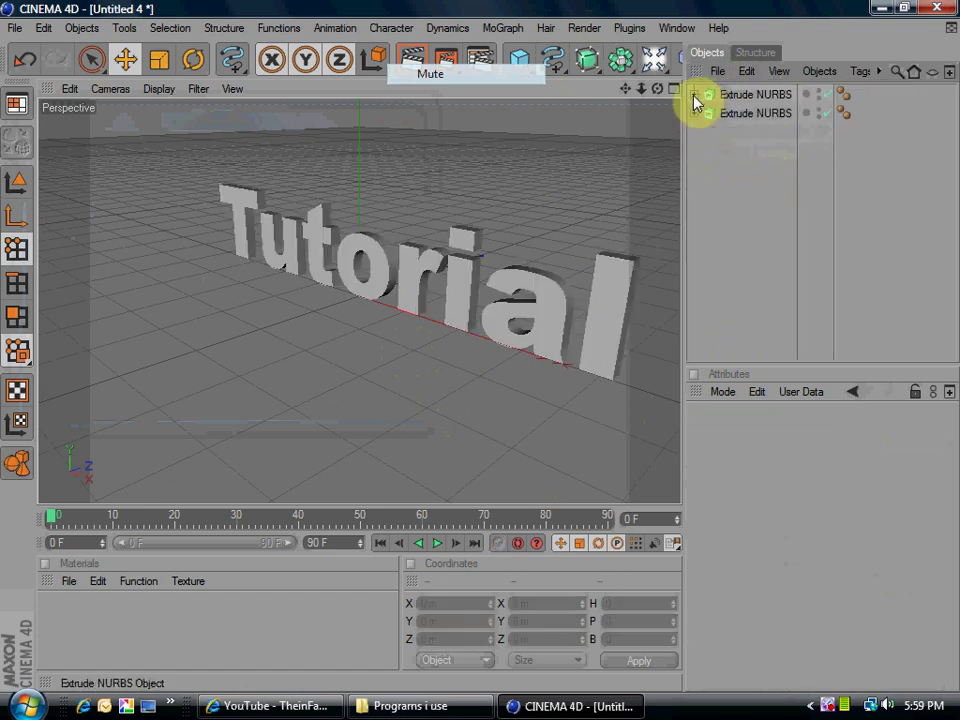
# Set the extrusion's Z movement on the first Extrude NURBS to 80 m
pyautogui.click(744, 96)
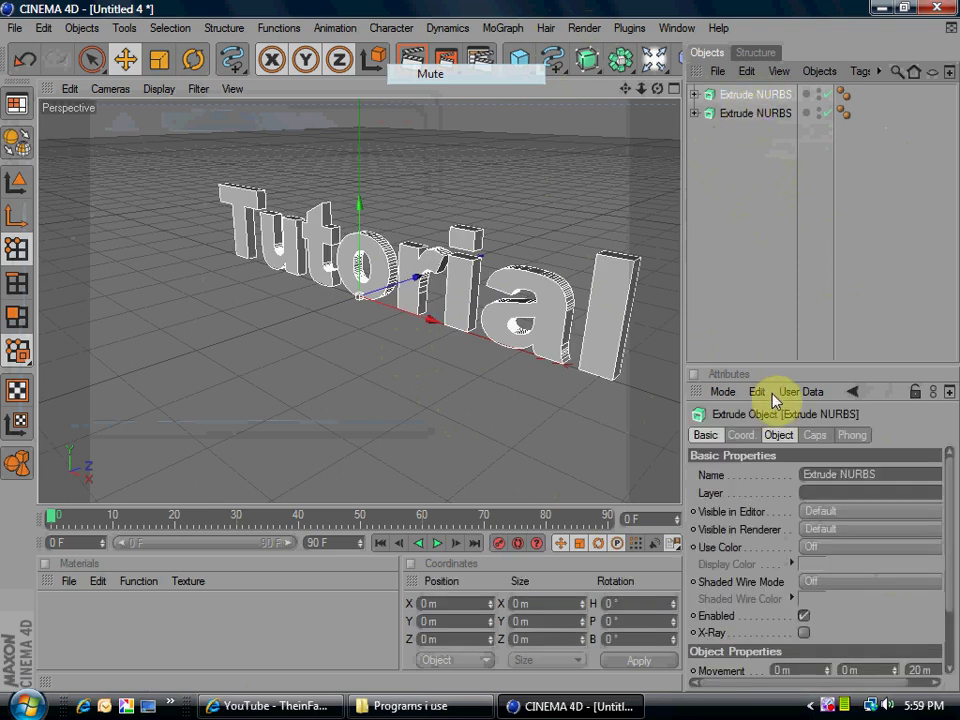
pyautogui.click(812, 437)
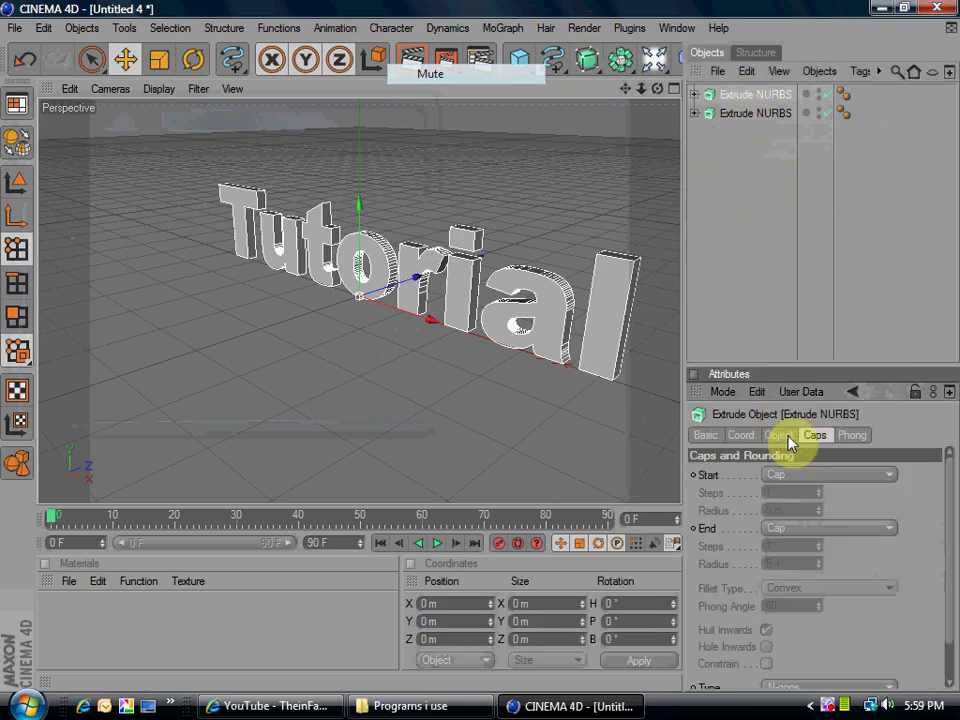
pyautogui.click(788, 437)
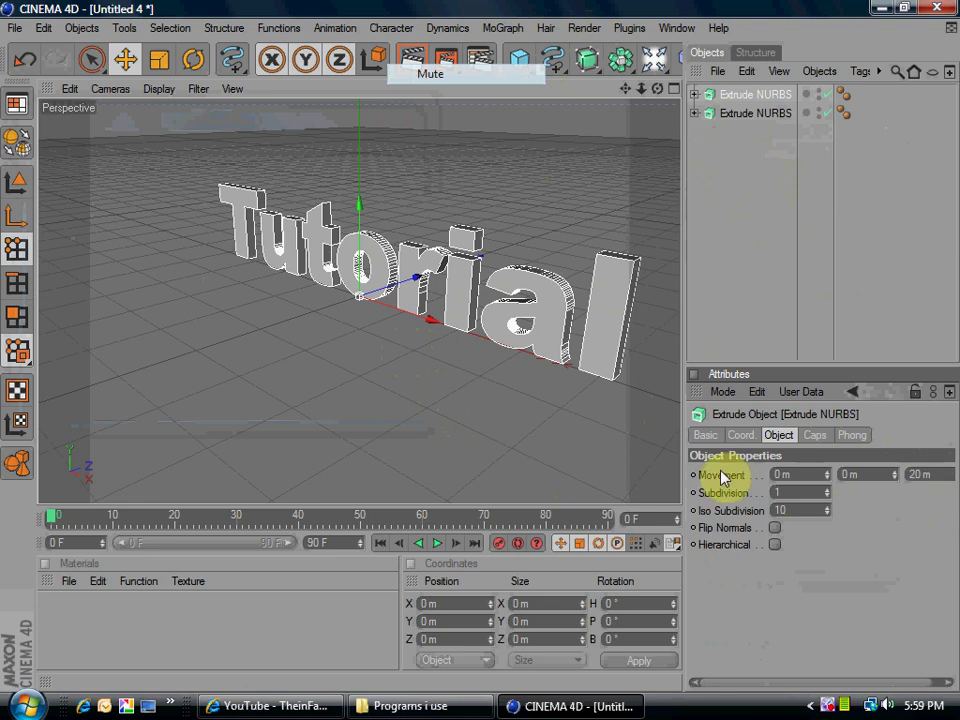
pyautogui.click(936, 476)
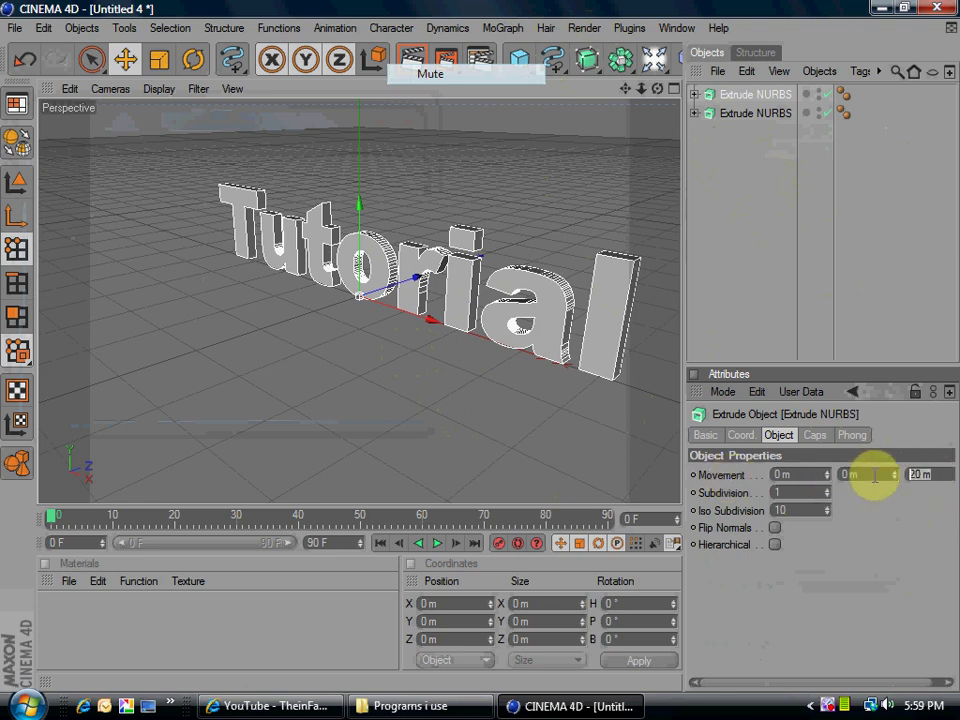
pyautogui.write('80')
pyautogui.press('Return')
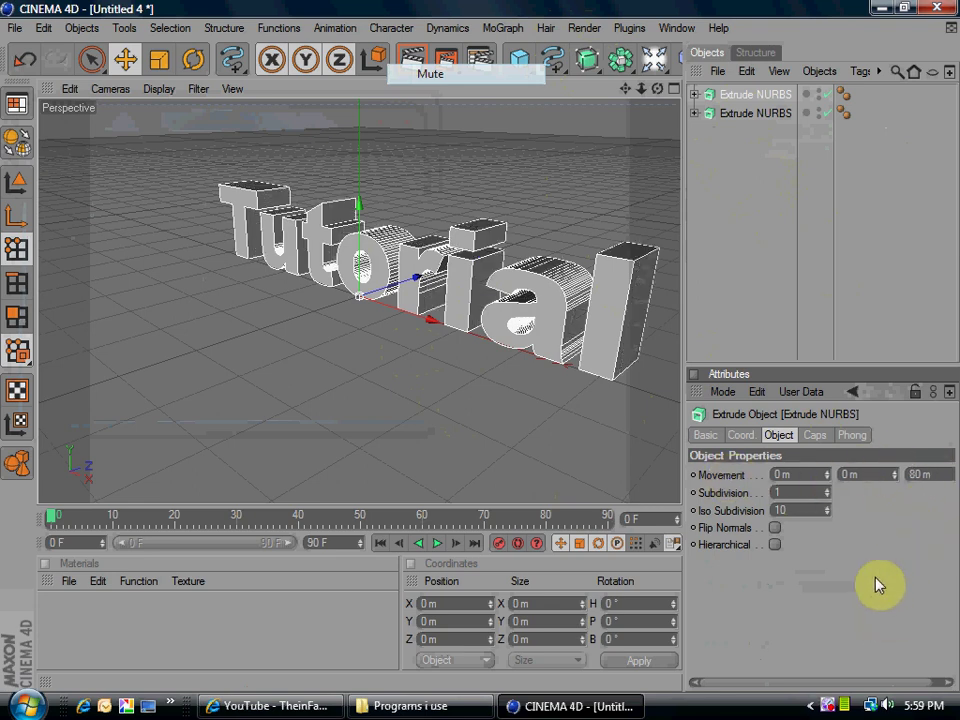
# Set the second Extrude NURBS's Z movement to 40 m and shift the object slightly forward along the Z axis
pyautogui.click(733, 116)
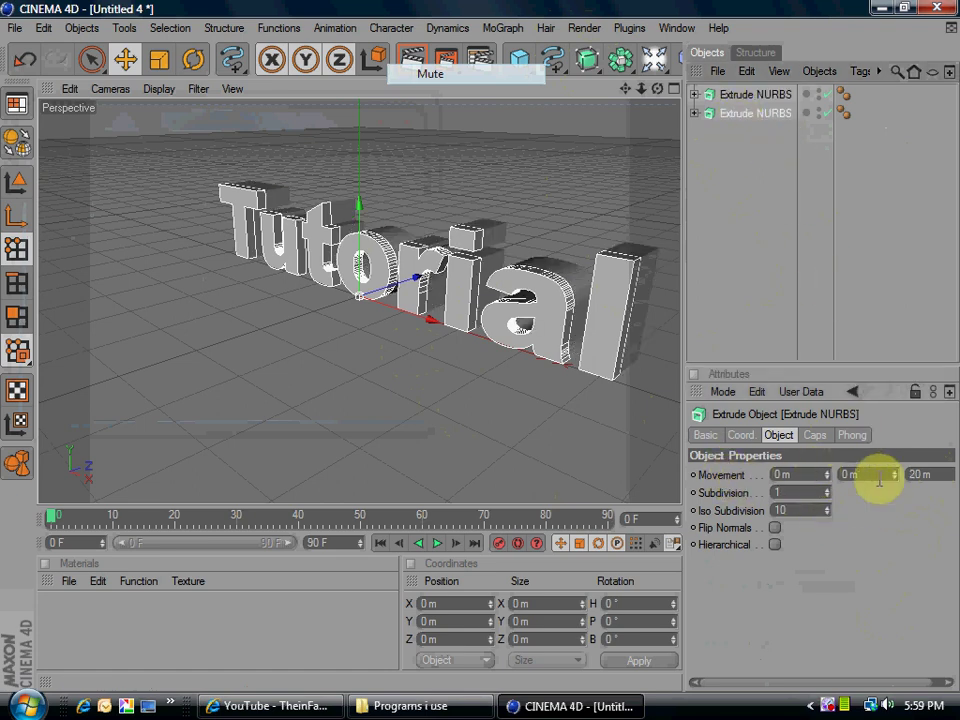
pyautogui.click(924, 474)
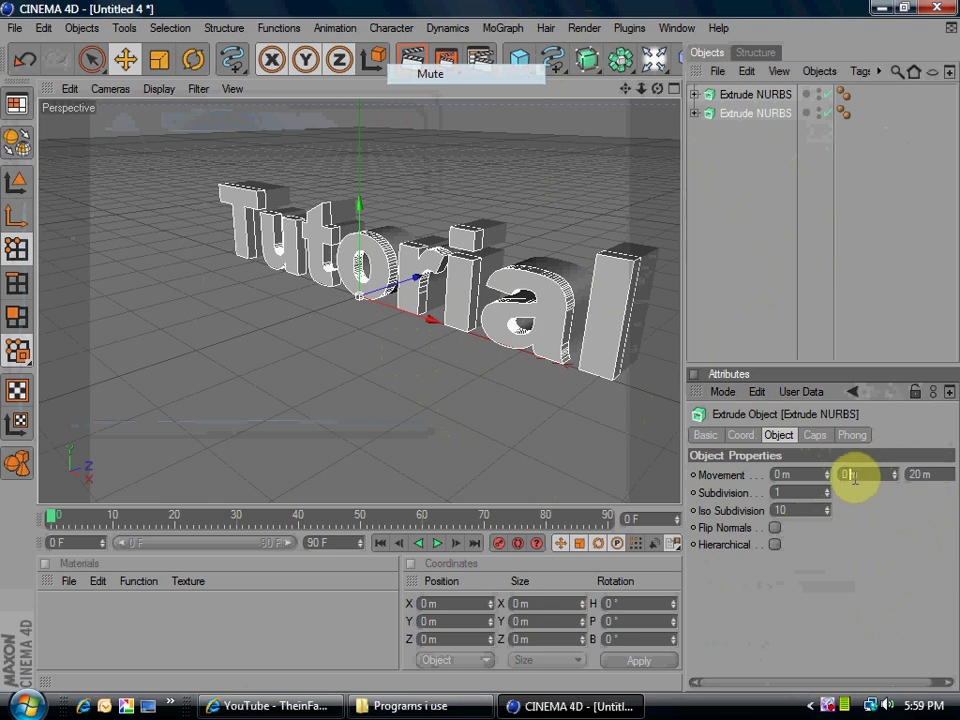
pyautogui.write('0')
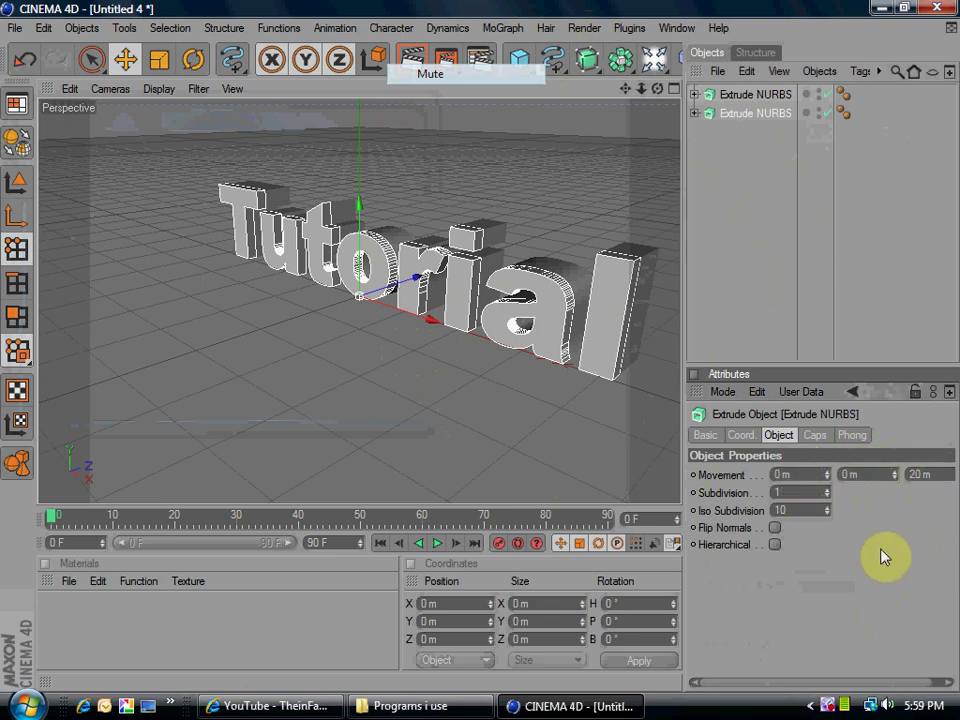
pyautogui.click(926, 468)
pyautogui.click(858, 474)
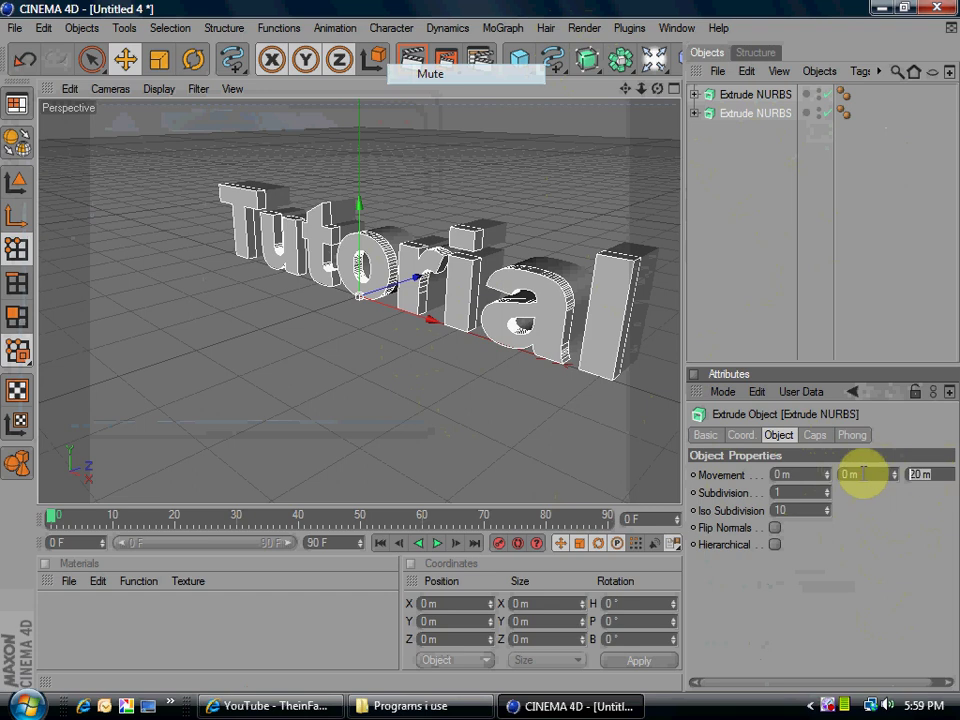
pyautogui.write('40')
pyautogui.press('Return')
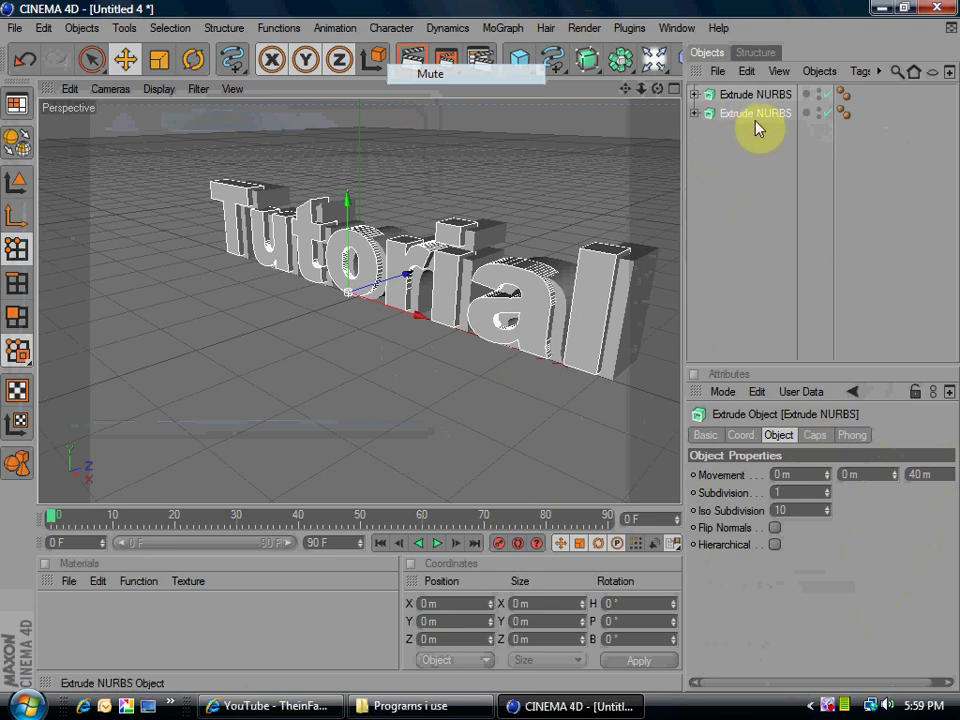
# Change both the start and end caps of the second Extrude NURBS to Fillet Cap
pyautogui.click(816, 436)
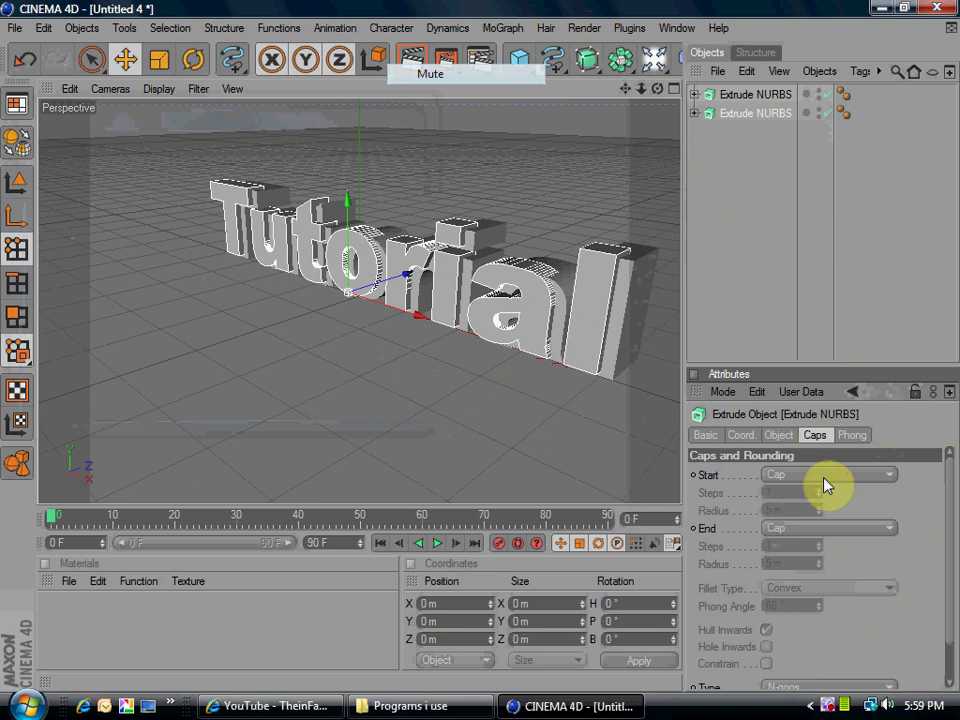
pyautogui.click(795, 476)
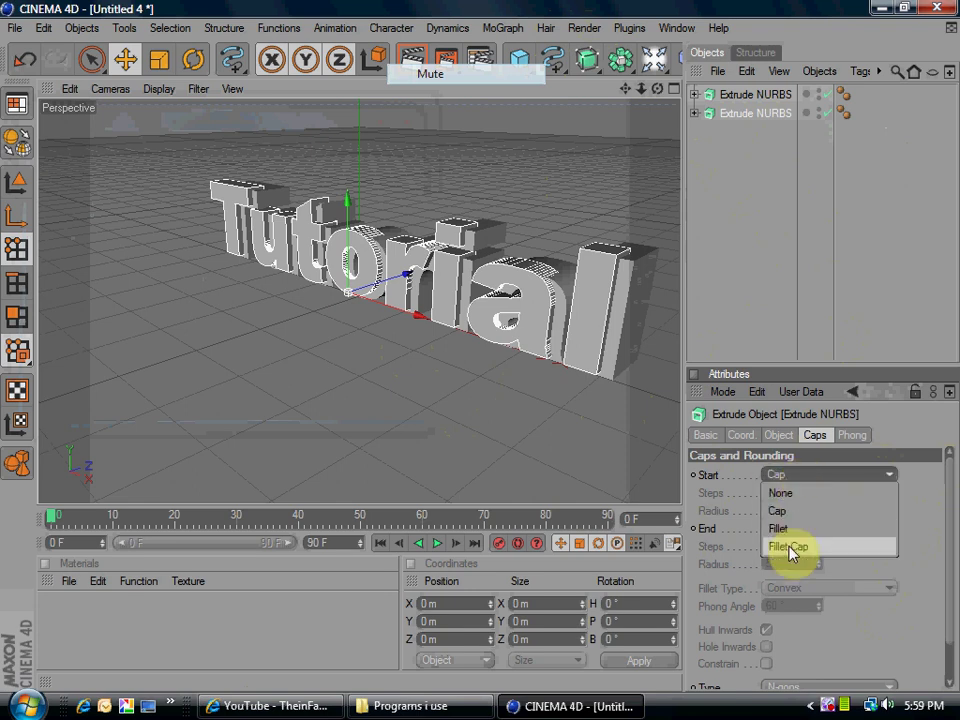
pyautogui.click(790, 548)
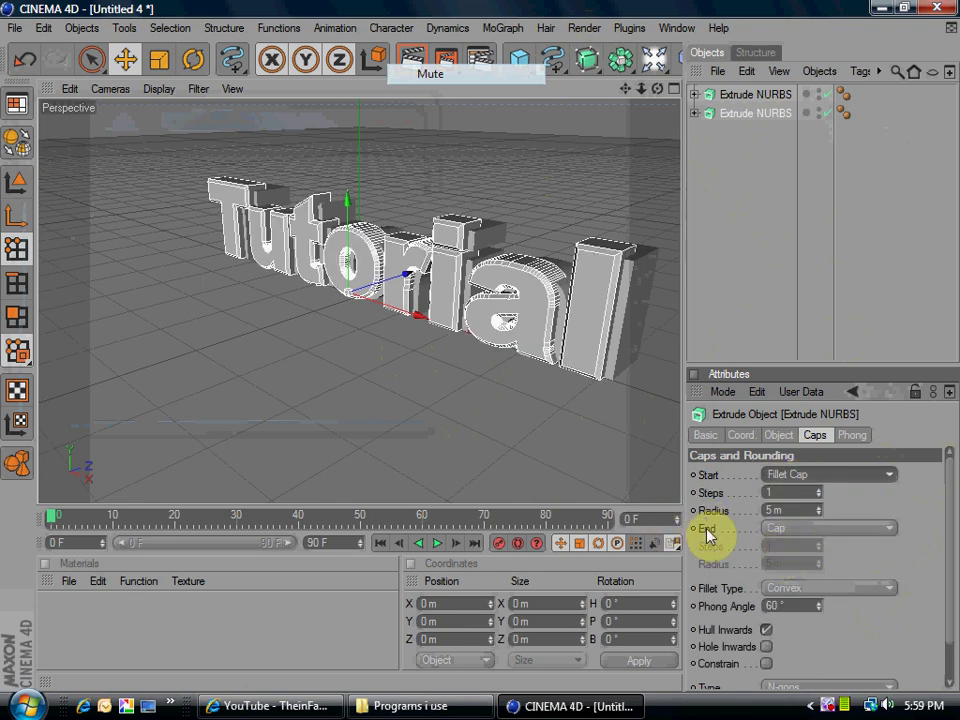
pyautogui.click(803, 531)
pyautogui.click(793, 600)
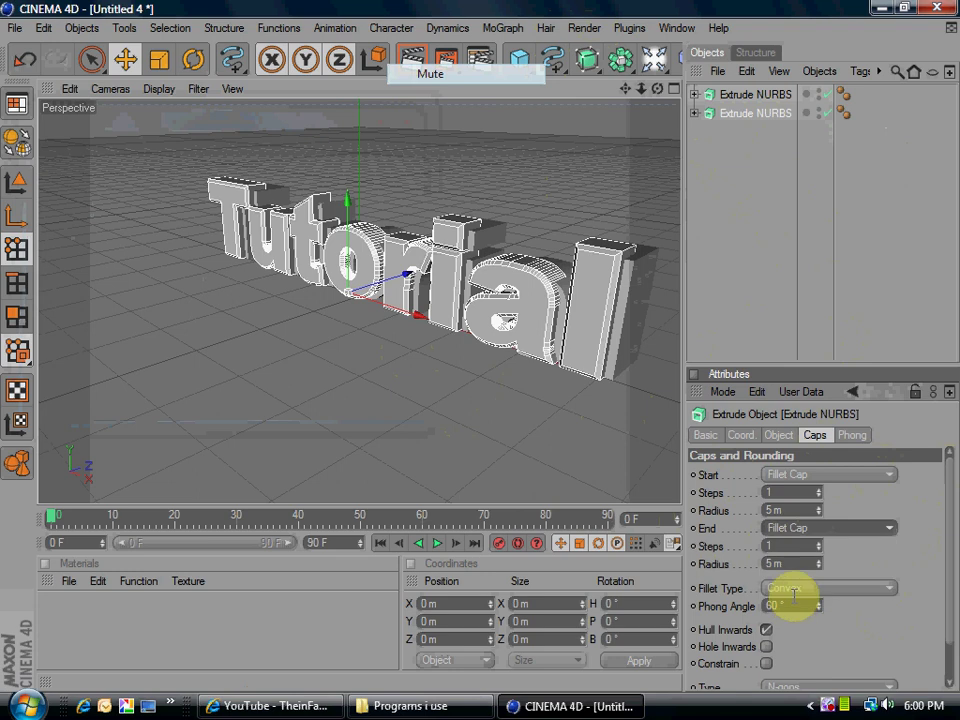
# Set the start and end cap fillet radius of the second Extrude NURBS to 10 m
pyautogui.click(793, 509)
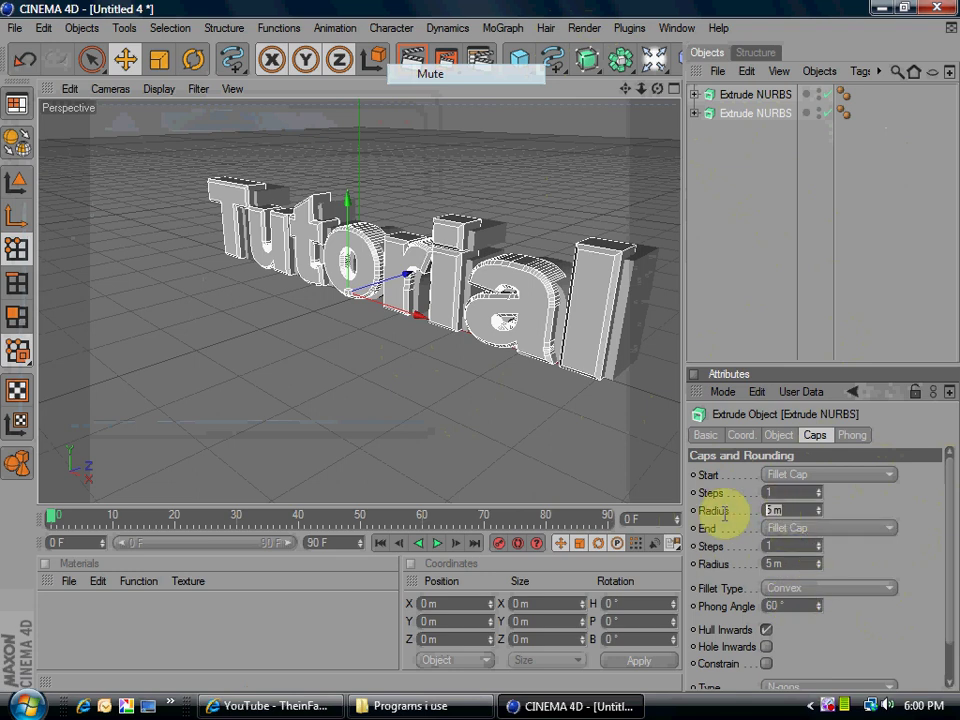
pyautogui.write('10')
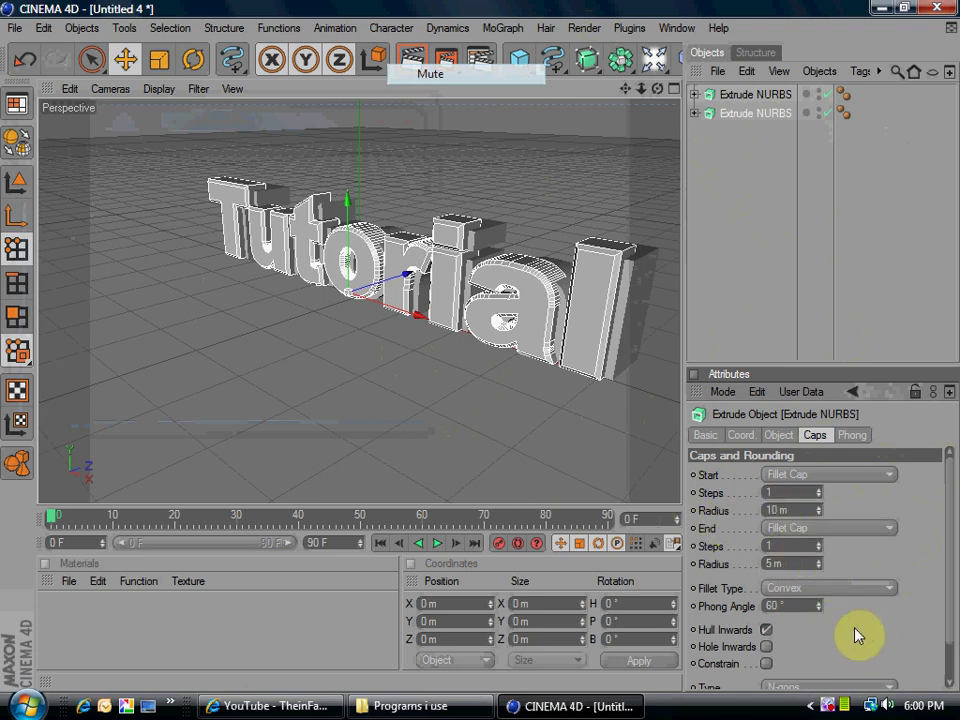
pyautogui.press('Return')
pyautogui.click(785, 563)
pyautogui.write('1')
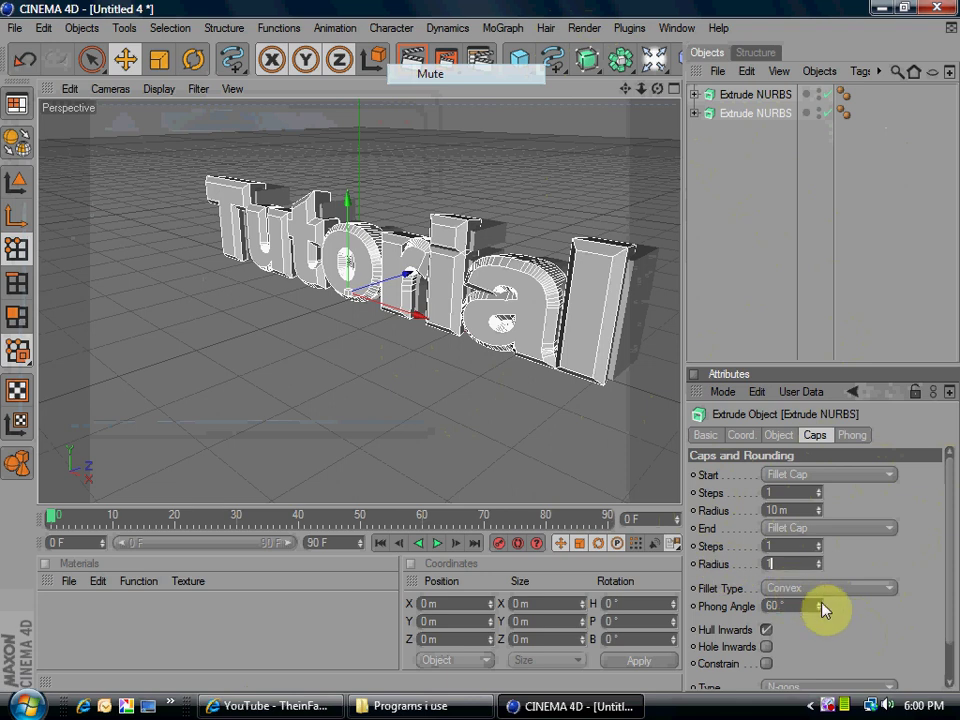
pyautogui.write('0')
pyautogui.press('Return')
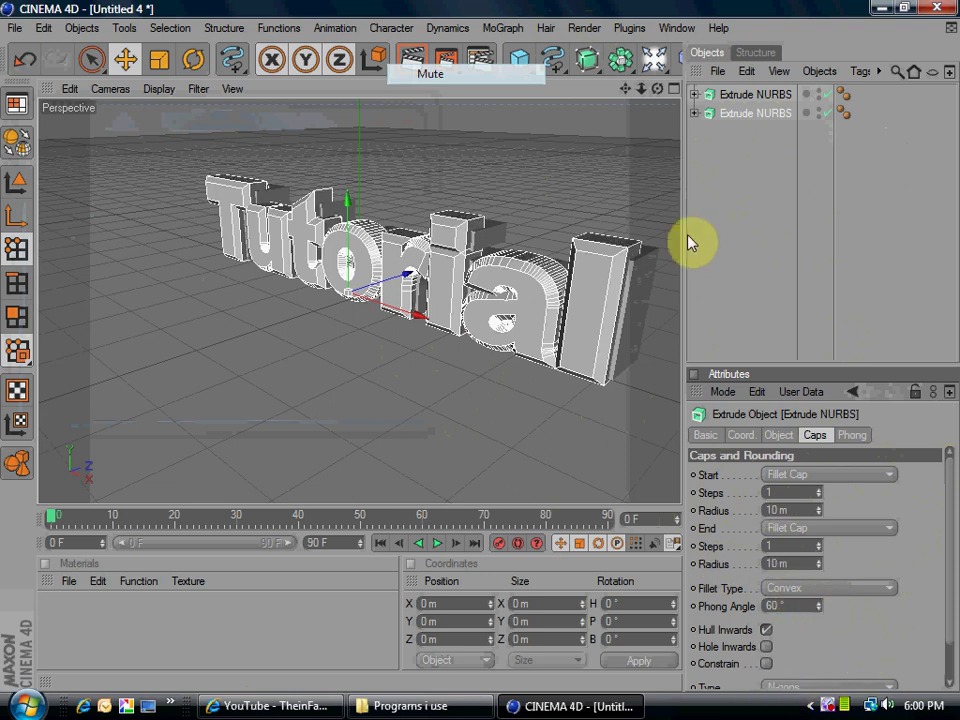
# Move the second Extrude NURBS about 31 m back along the Z axis, centring it within the deeper text's depth
pyautogui.click(657, 90)
pyautogui.moveTo(657, 90); pyautogui.dragTo(505, 66)
pyautogui.moveTo(565, 92); pyautogui.dragTo(499, 133)
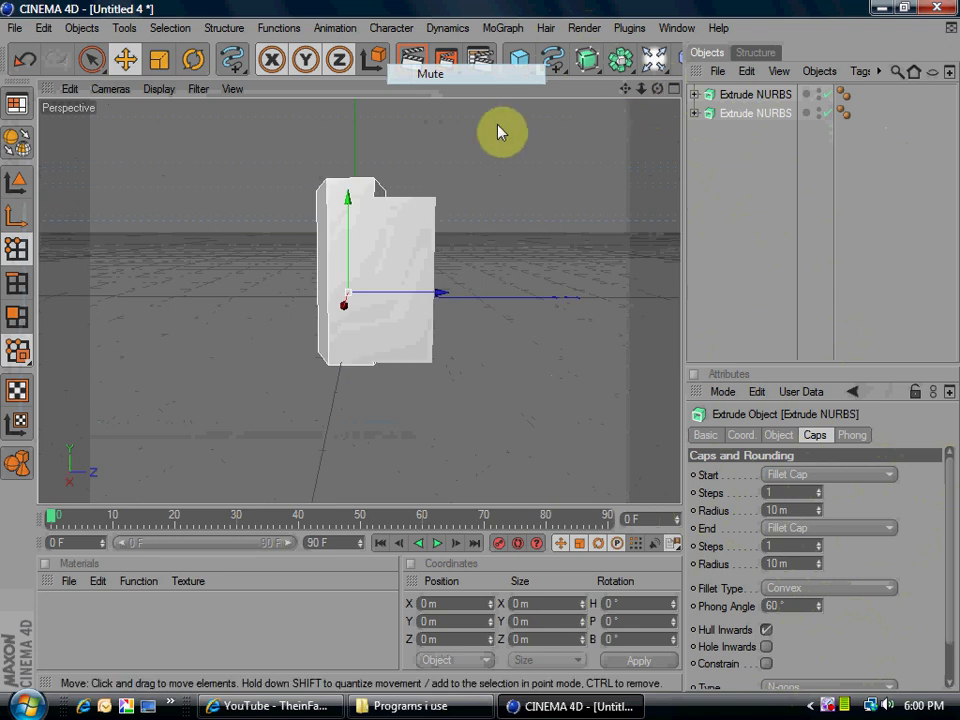
pyautogui.moveTo(440, 292)
pyautogui.mouseDown()
pyautogui.moveTo(455, 290)
pyautogui.moveTo(420, 291)
pyautogui.moveTo(590, 292)
pyautogui.moveTo(401, 292)
pyautogui.moveTo(480, 292)
pyautogui.moveTo(457, 292)
pyautogui.mouseUp()
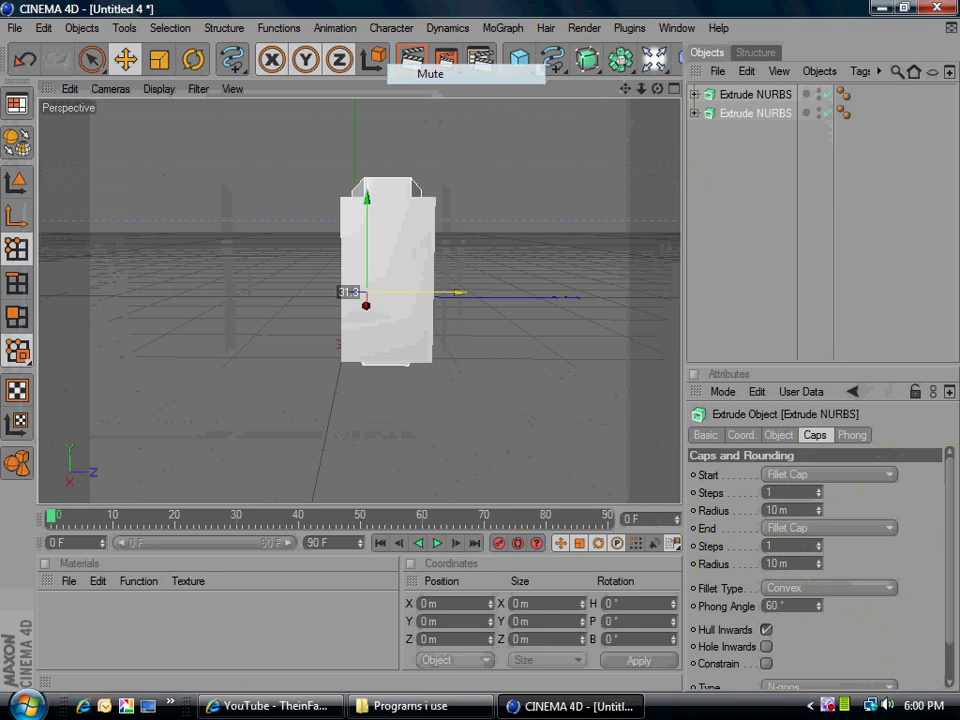
# Lower the second Extrude NURBS slightly along the Y axis to centre its outline vertically around the other text
pyautogui.moveTo(657, 89); pyautogui.dragTo(540, 98)
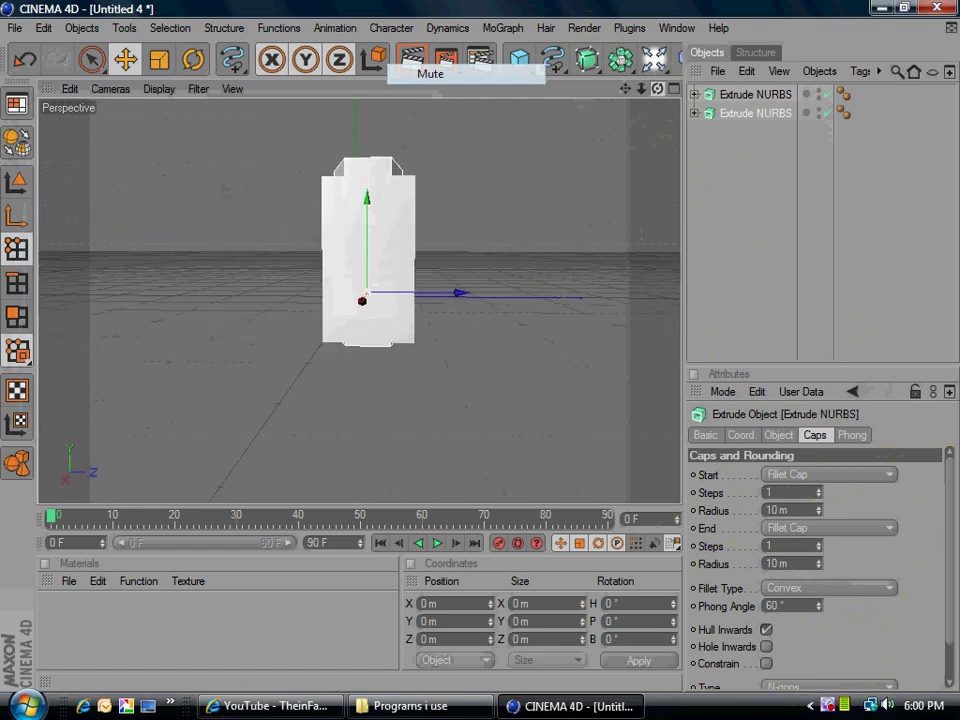
pyautogui.moveTo(365, 201); pyautogui.dragTo(365, 211)
pyautogui.moveTo(660, 90)
pyautogui.mouseDown()
pyautogui.moveTo(697, 92)
pyautogui.moveTo(585, 92)
pyautogui.moveTo(650, 93)
pyautogui.mouseUp()
pyautogui.moveTo(361, 304); pyautogui.dragTo(360, 305)
pyautogui.moveTo(657, 90); pyautogui.dragTo(545, 92)
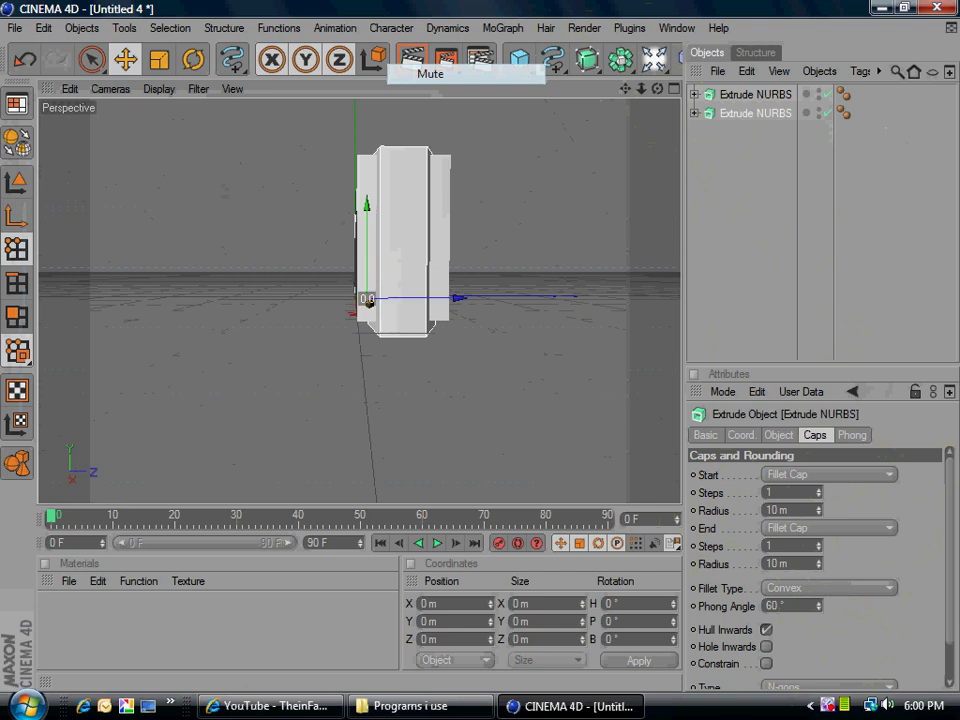
pyautogui.moveTo(657, 88)
pyautogui.mouseDown()
pyautogui.moveTo(740, 115)
pyautogui.moveTo(605, 91)
pyautogui.moveTo(658, 90)
pyautogui.moveTo(624, 91)
pyautogui.moveTo(630, 103)
pyautogui.moveTo(690, 112)
pyautogui.moveTo(640, 91)
pyautogui.moveTo(600, 90)
pyautogui.moveTo(670, 104)
pyautogui.moveTo(645, 104)
pyautogui.mouseUp()
pyautogui.moveTo(772, 116); pyautogui.dragTo(660, 92)
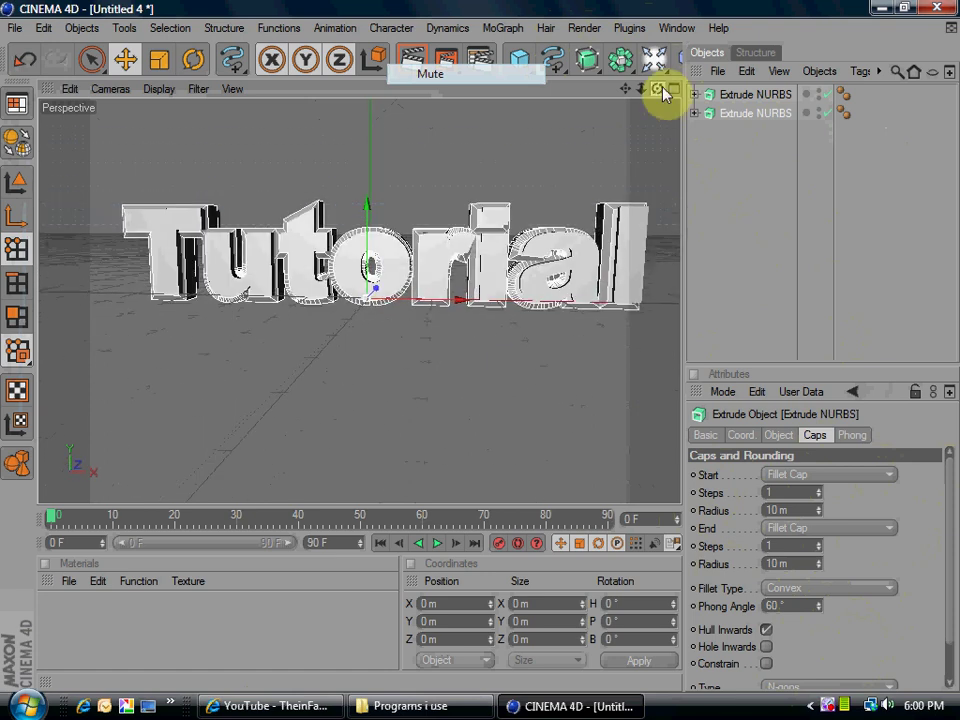
# Create a new material and set its color to red with RGB 238, 0, 0
pyautogui.doubleClick(191, 639)
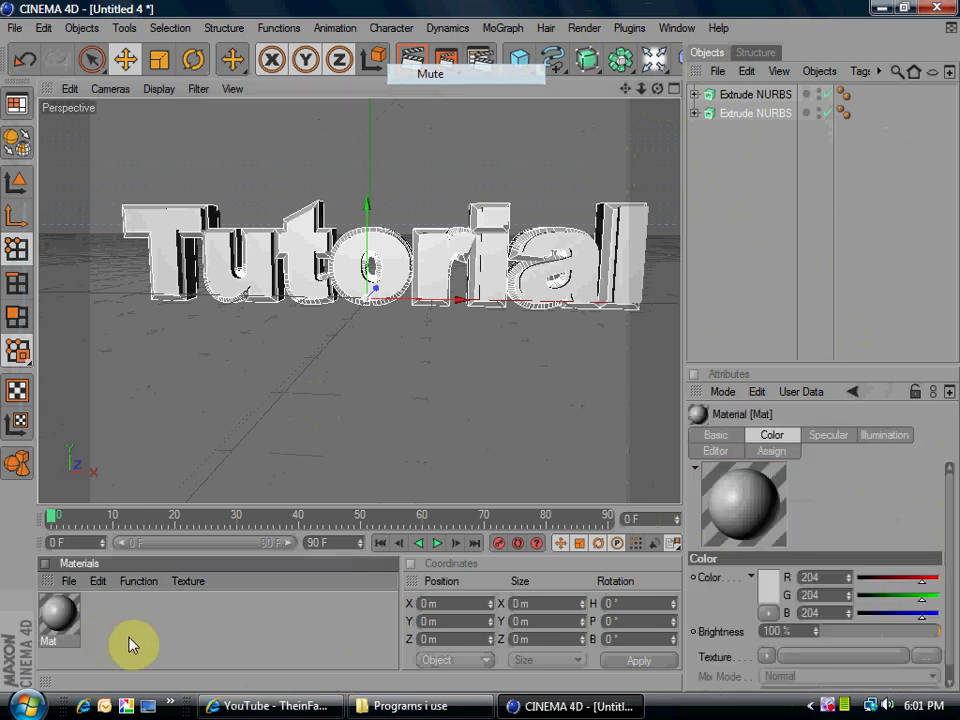
pyautogui.doubleClick(50, 628)
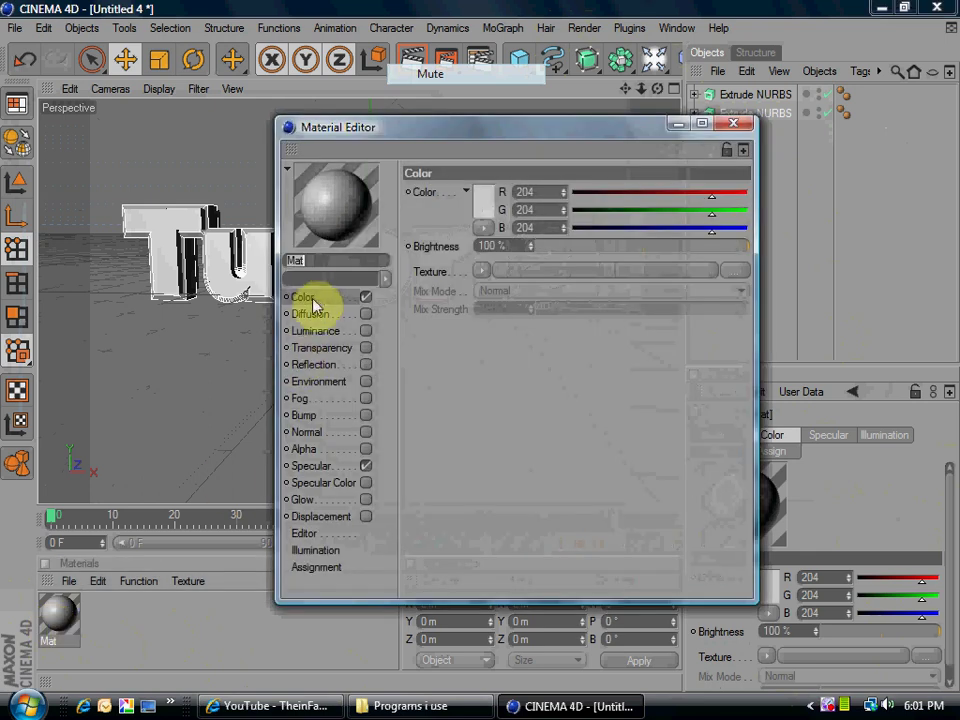
pyautogui.click(483, 207)
pyautogui.click(490, 157)
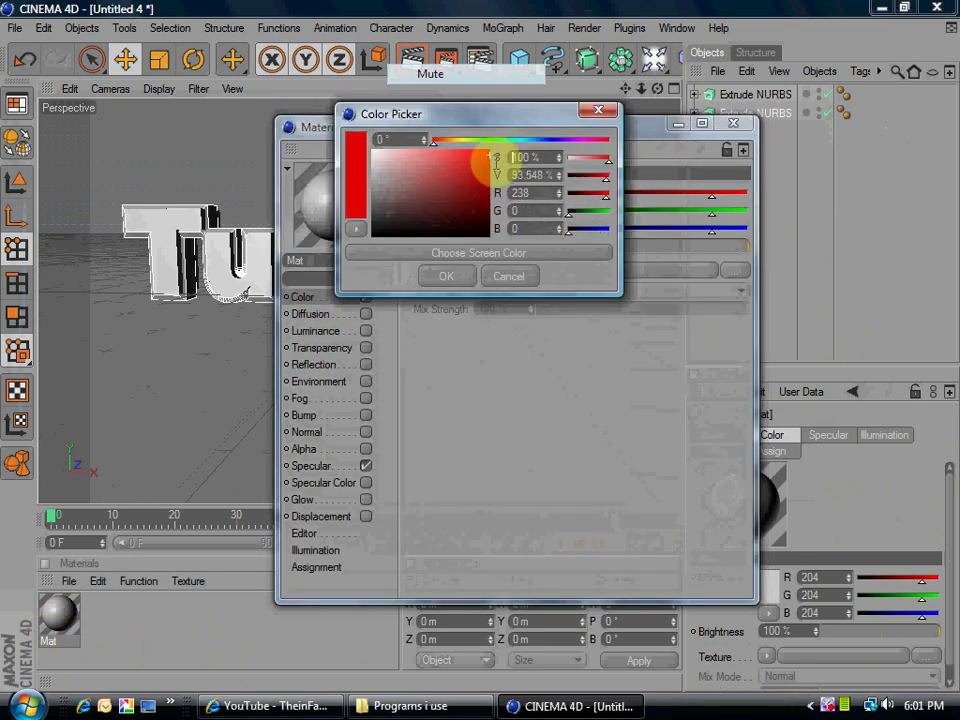
pyautogui.click(446, 280)
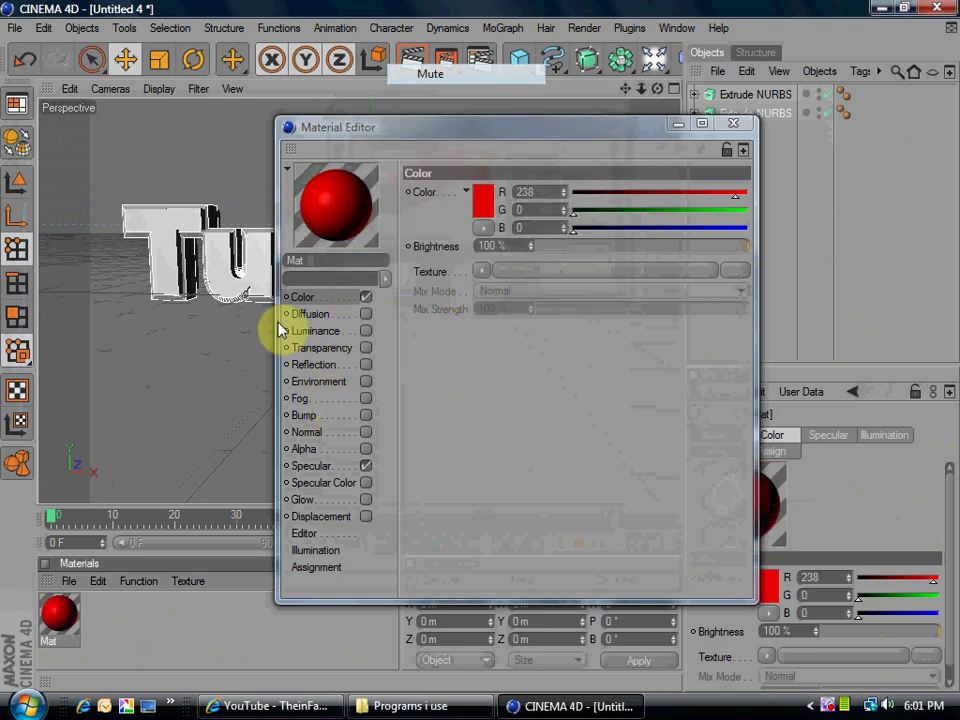
# Enable transparency on the red material with a brightness of 20%
pyautogui.click(366, 348)
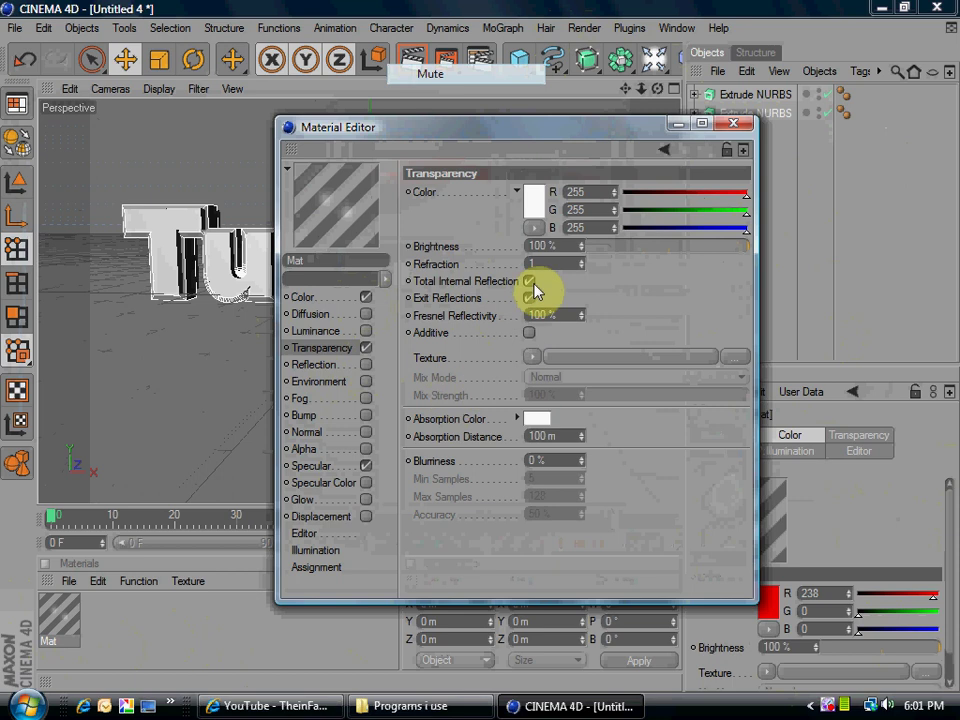
pyautogui.click(480, 263)
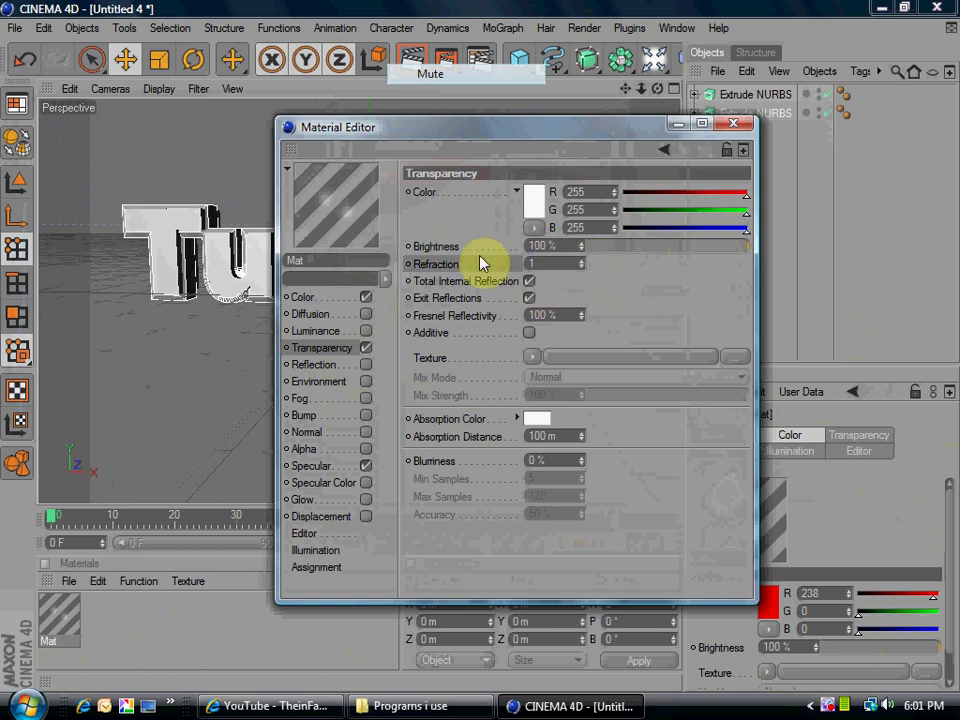
pyautogui.click(550, 247)
pyautogui.write('20')
pyautogui.press('Return')
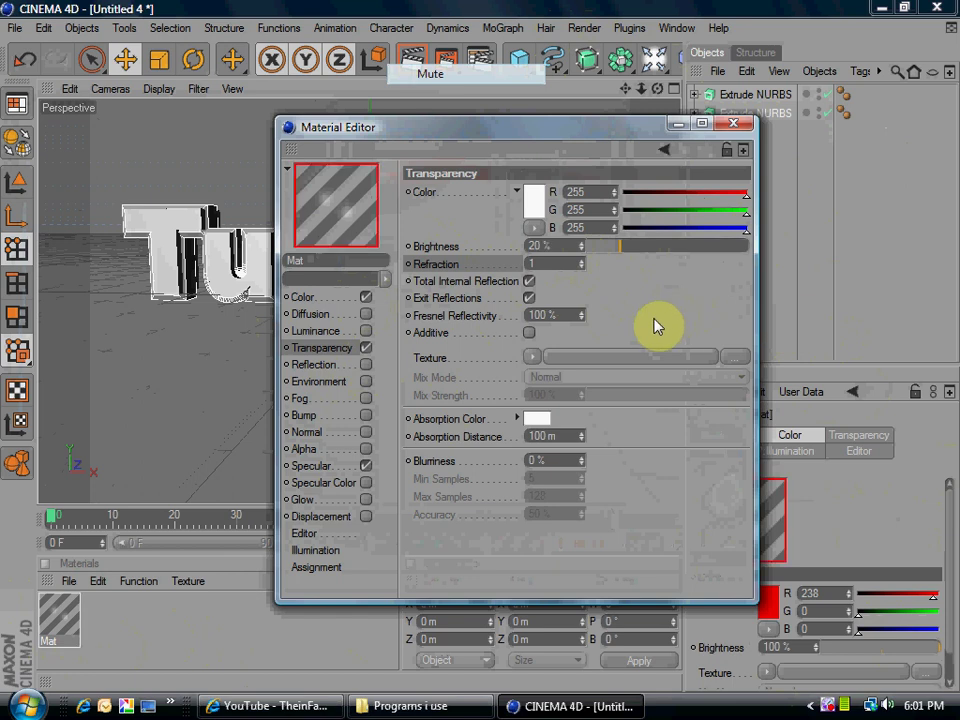
# Enable reflection at 50% brightness on the red material and apply it to the second Extrude NURBS
pyautogui.click(365, 366)
pyautogui.moveTo(535, 247); pyautogui.dragTo(540, 277)
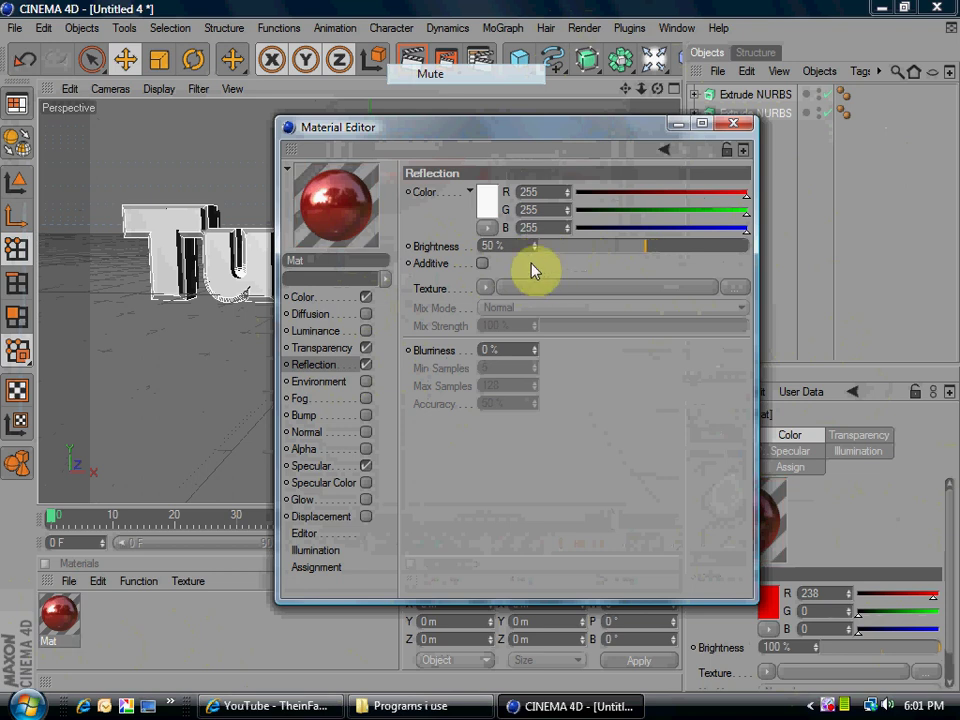
pyautogui.click(733, 122)
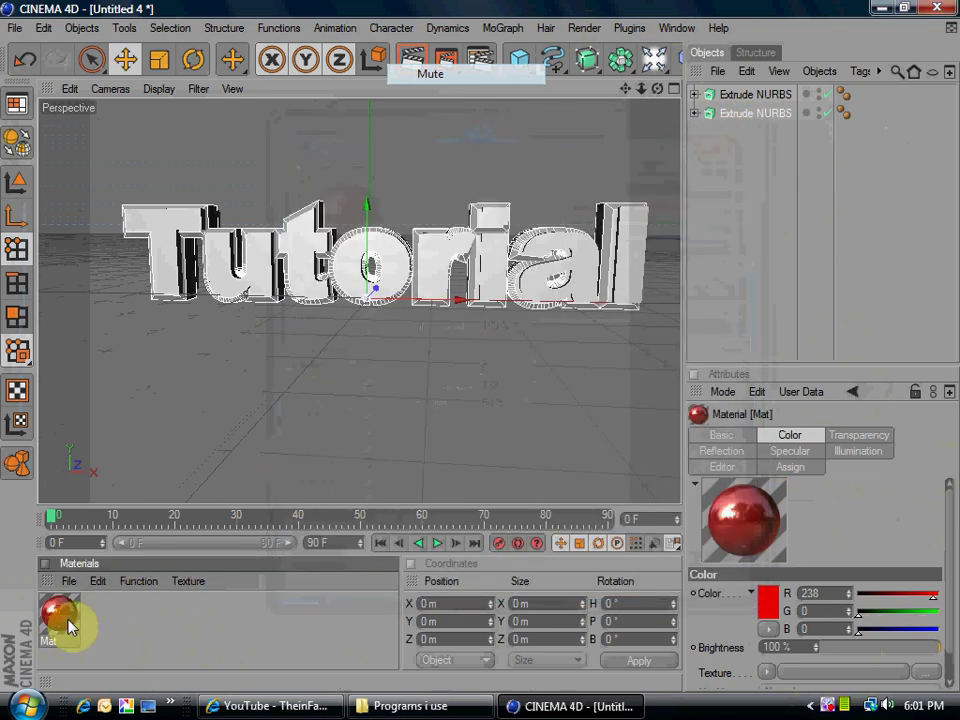
pyautogui.moveTo(60, 618); pyautogui.dragTo(480, 223)
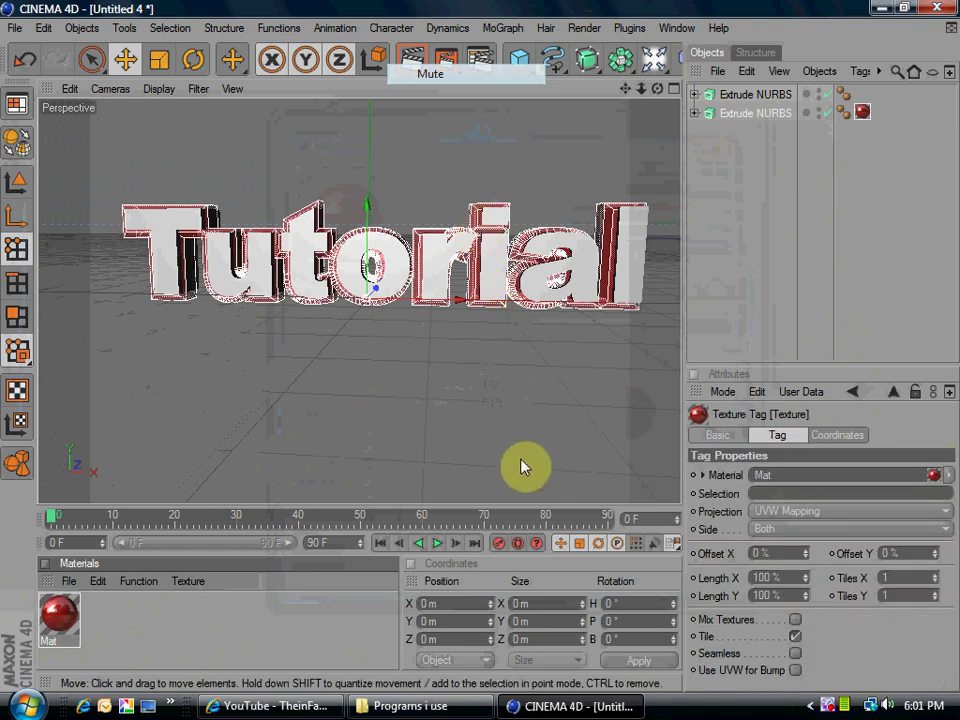
# Create a second material and set its color to black with RGB 0, 0, 0
pyautogui.doubleClick(137, 627)
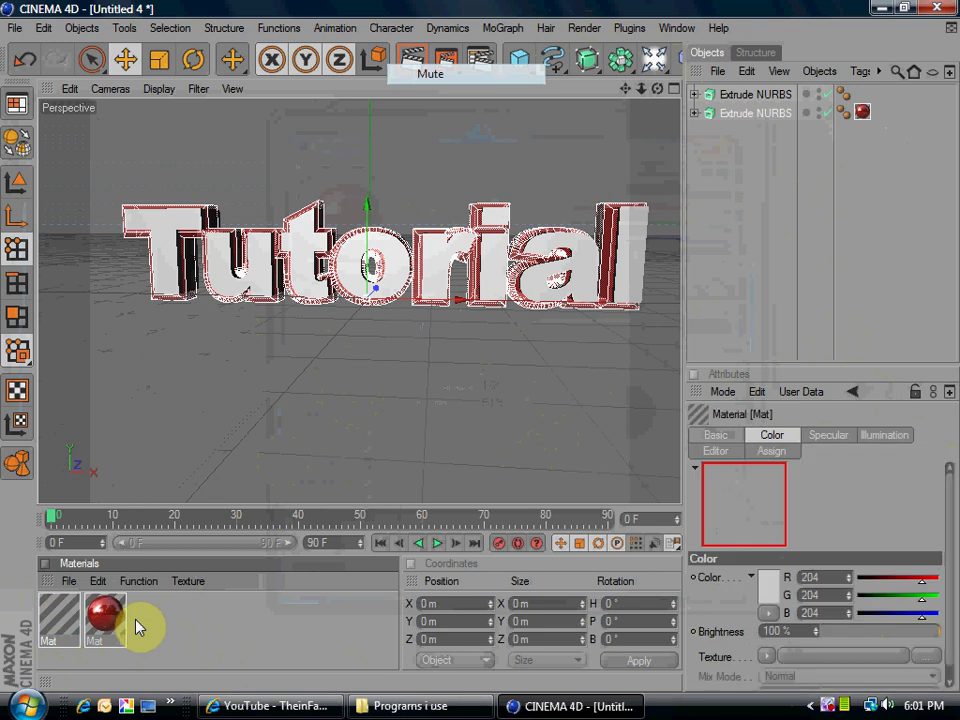
pyautogui.doubleClick(62, 617)
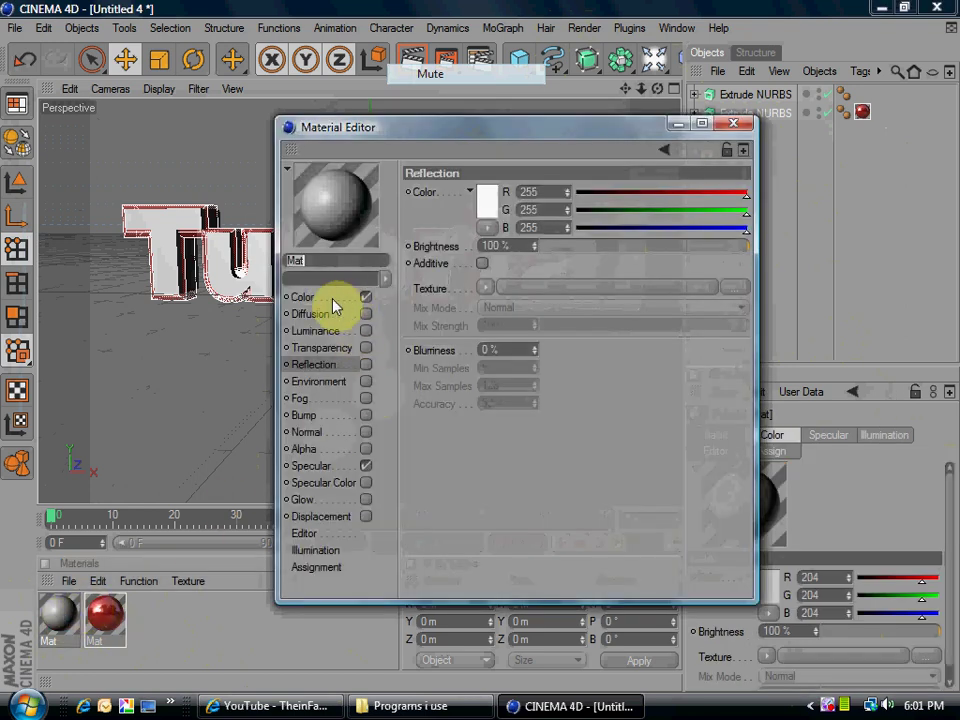
pyautogui.click(306, 298)
pyautogui.click(482, 199)
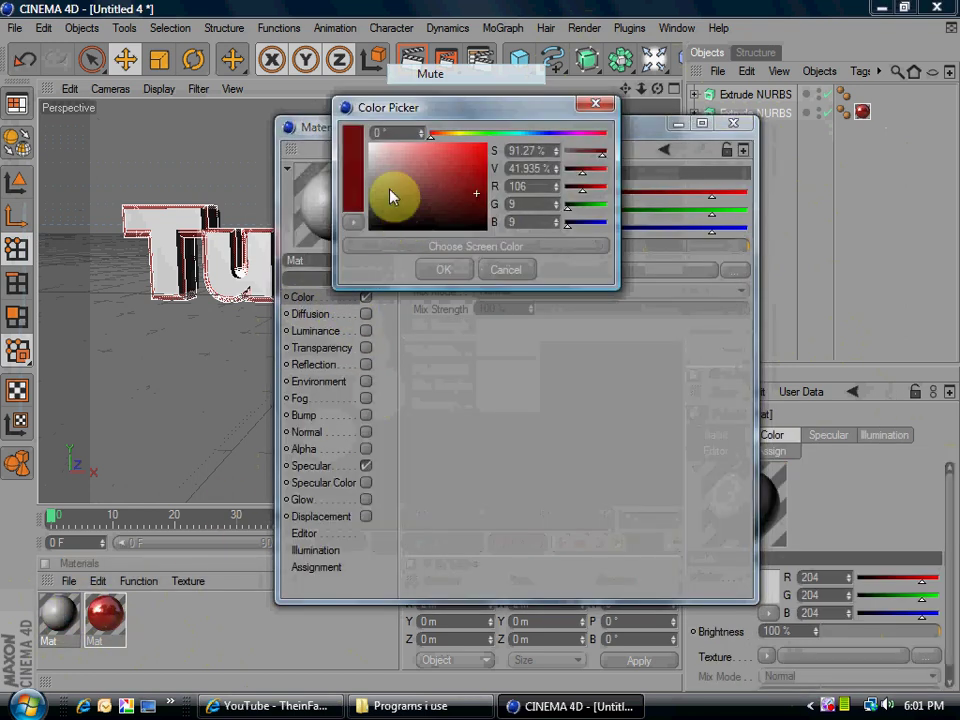
pyautogui.moveTo(390, 196); pyautogui.dragTo(339, 268)
pyautogui.click(458, 271)
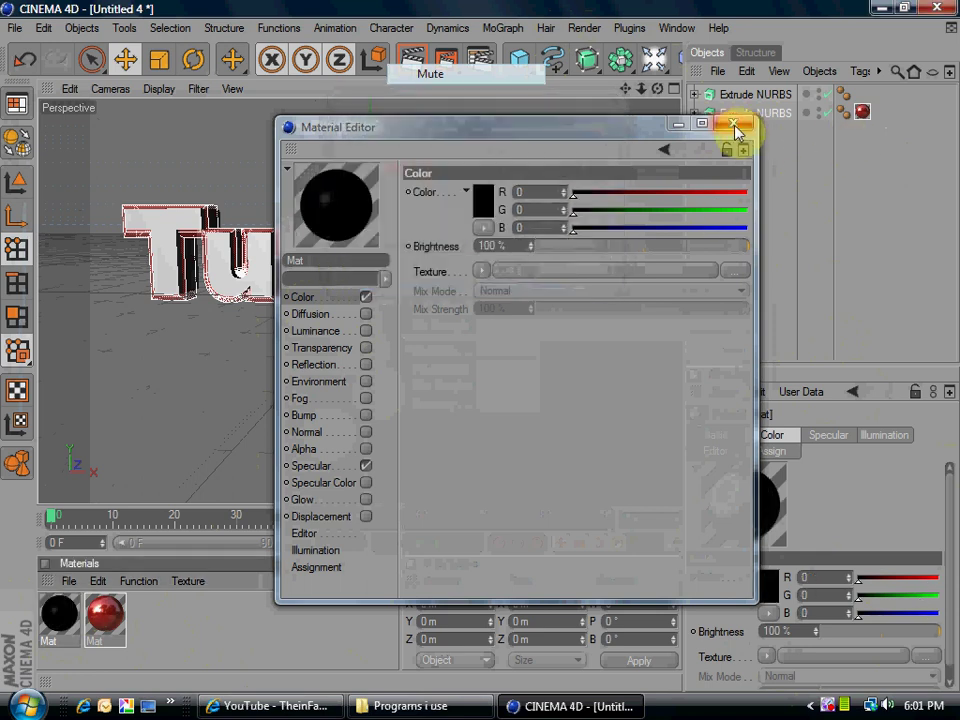
pyautogui.click(734, 123)
# Apply the black material to the first Extrude NURBS and render the perspective view
pyautogui.moveTo(58, 615)
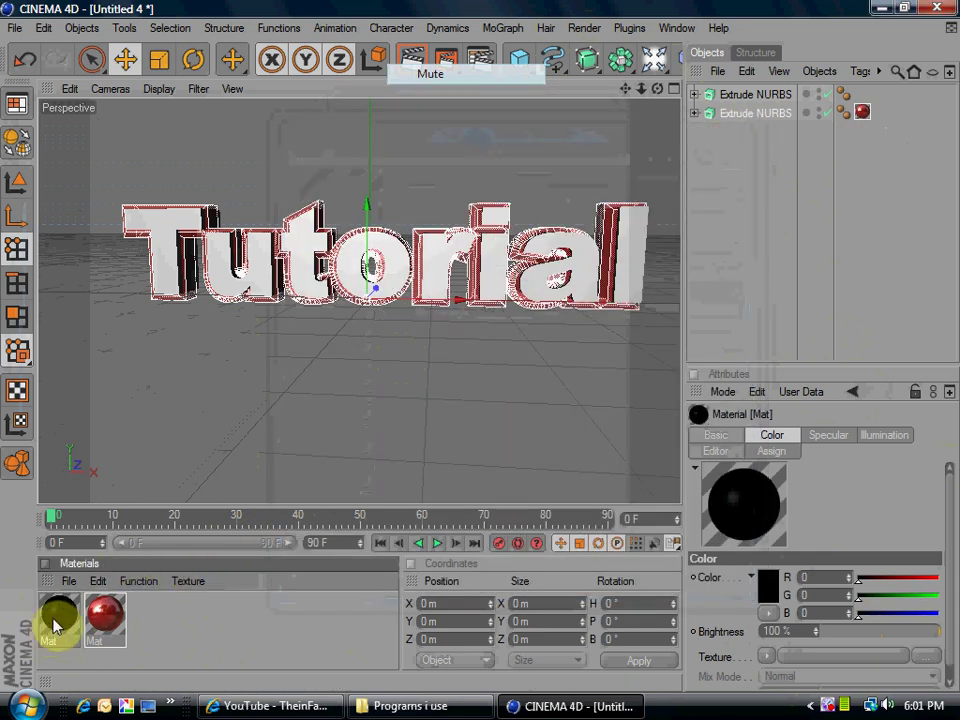
pyautogui.moveTo(58, 615); pyautogui.dragTo(310, 280)
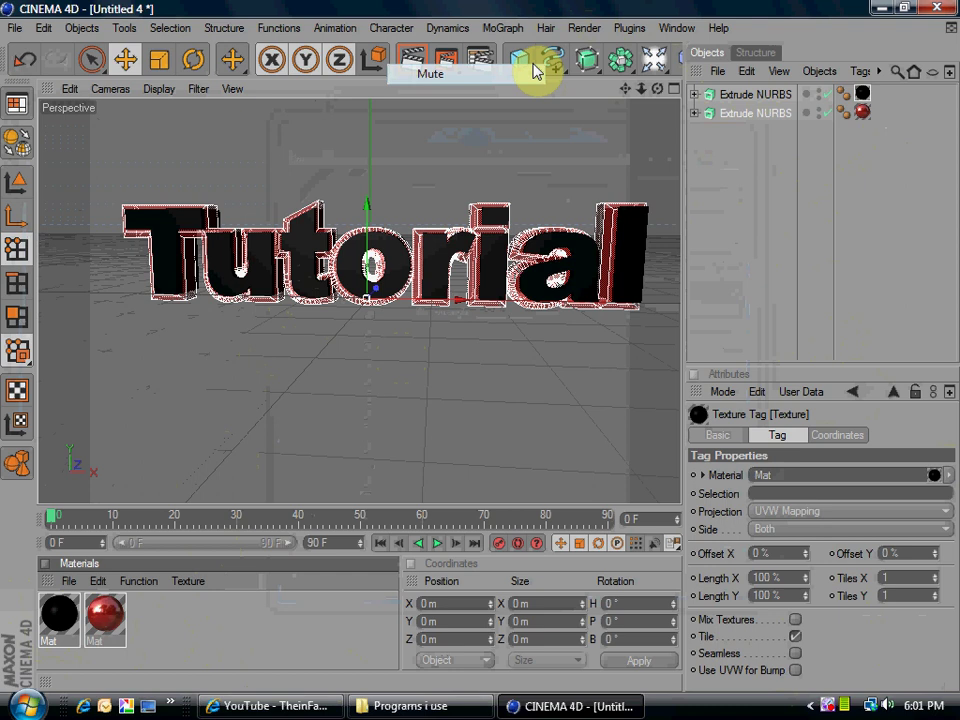
pyautogui.click(413, 62)
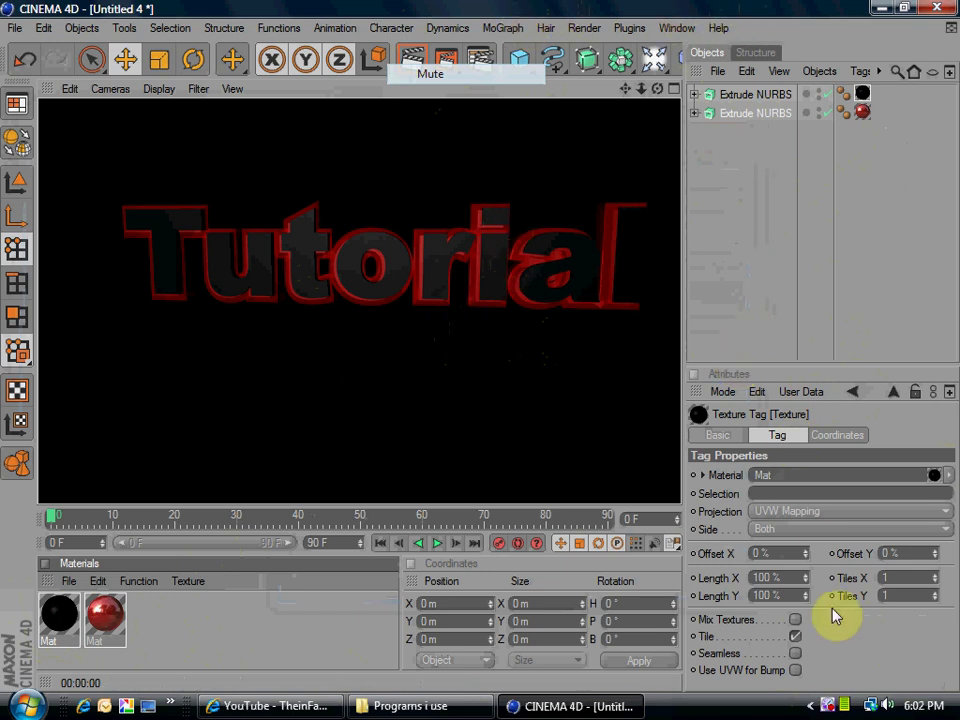
pyautogui.rightClick(833, 714)
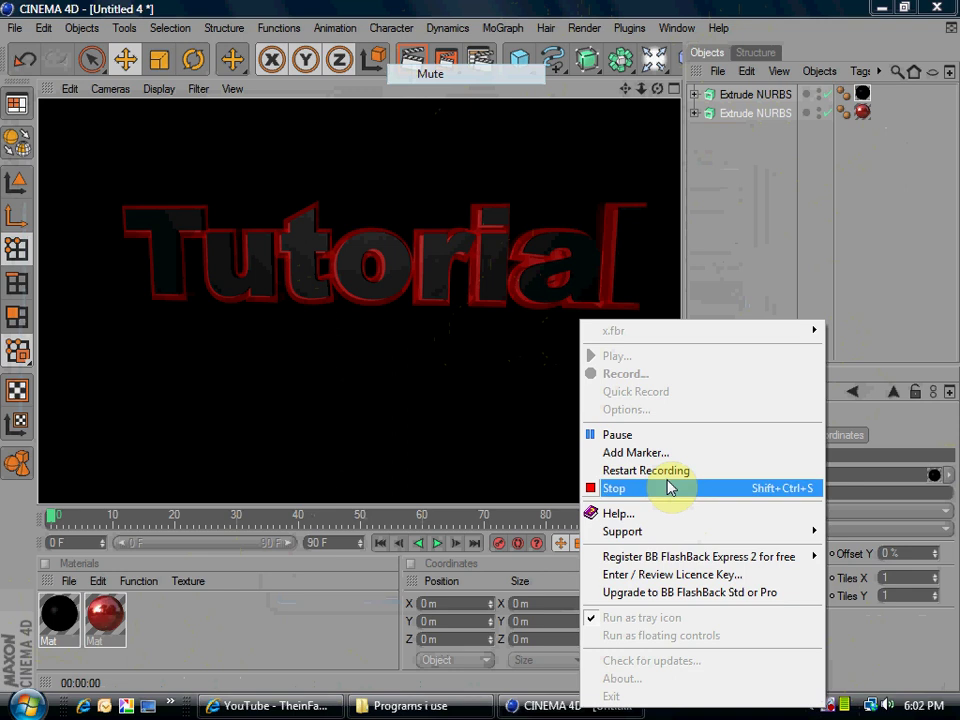